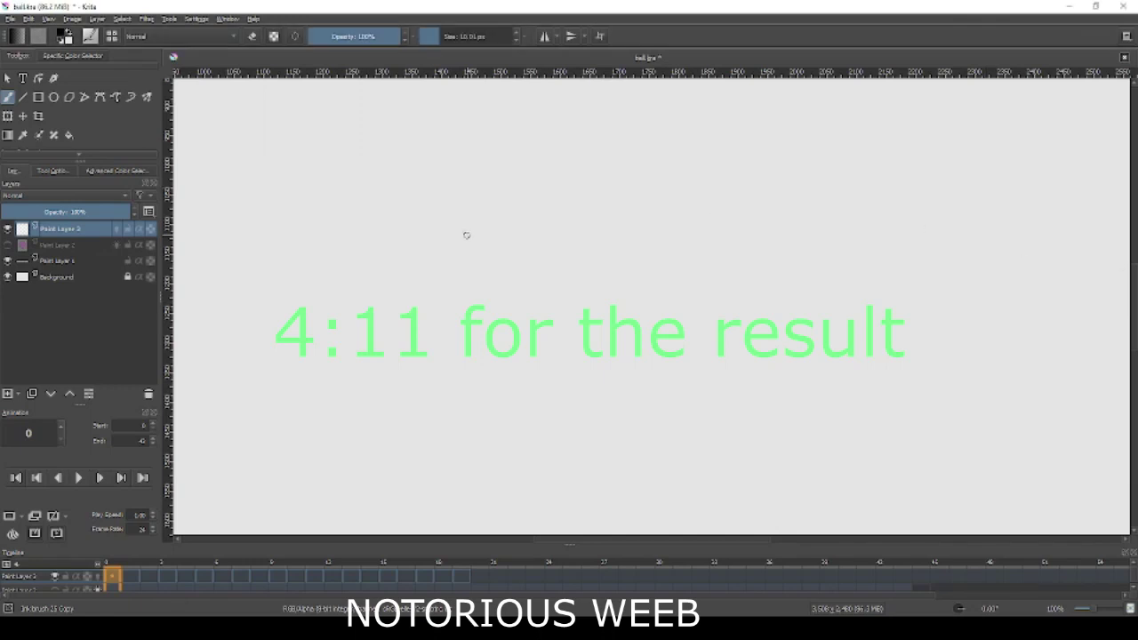
Draw the left and right closed-eye curves on frame 0.
left_click_drag(325, 271, 474, 260)
key("ctrl+z")
key("ctrl+shift+z")
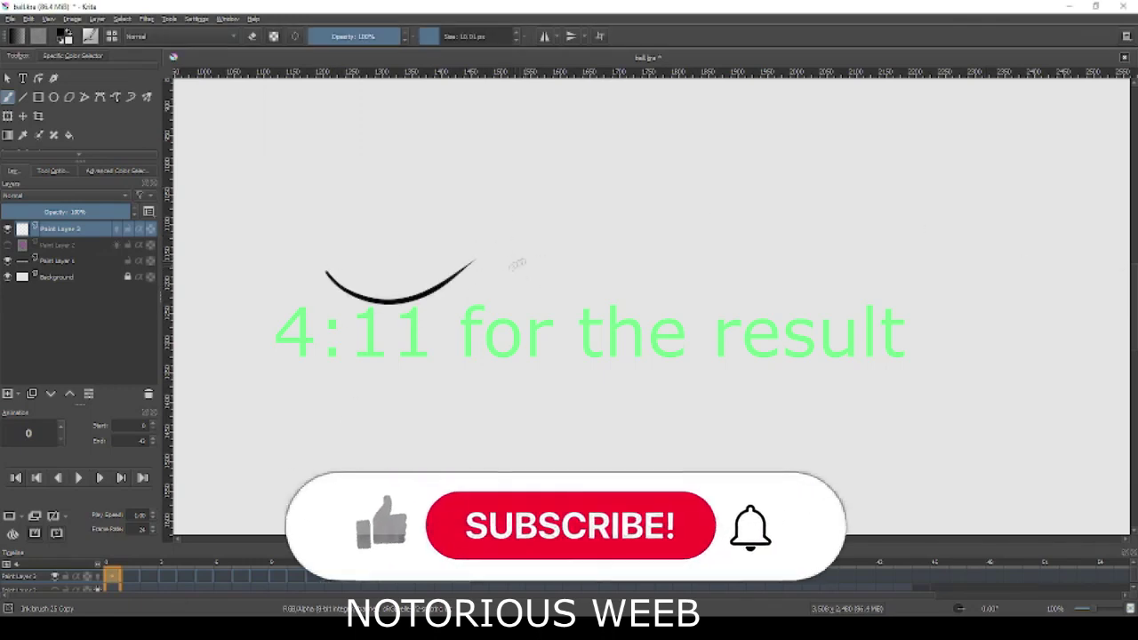
left_click_drag(552, 265, 691, 249)
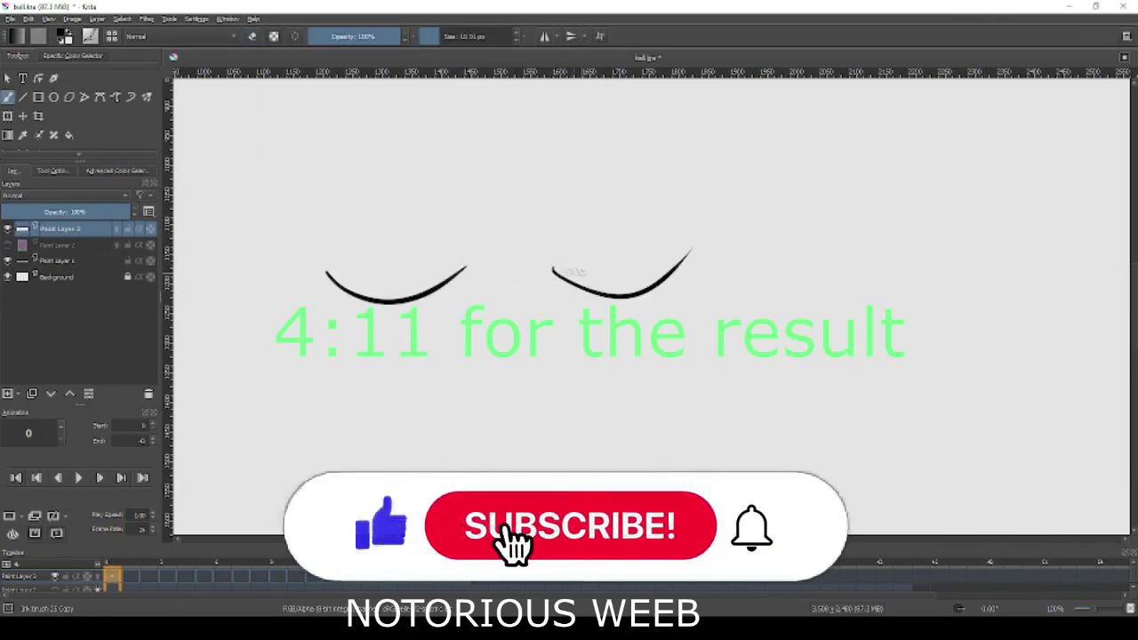
key("ctrl+z")
left_click_drag(498, 271, 633, 258)
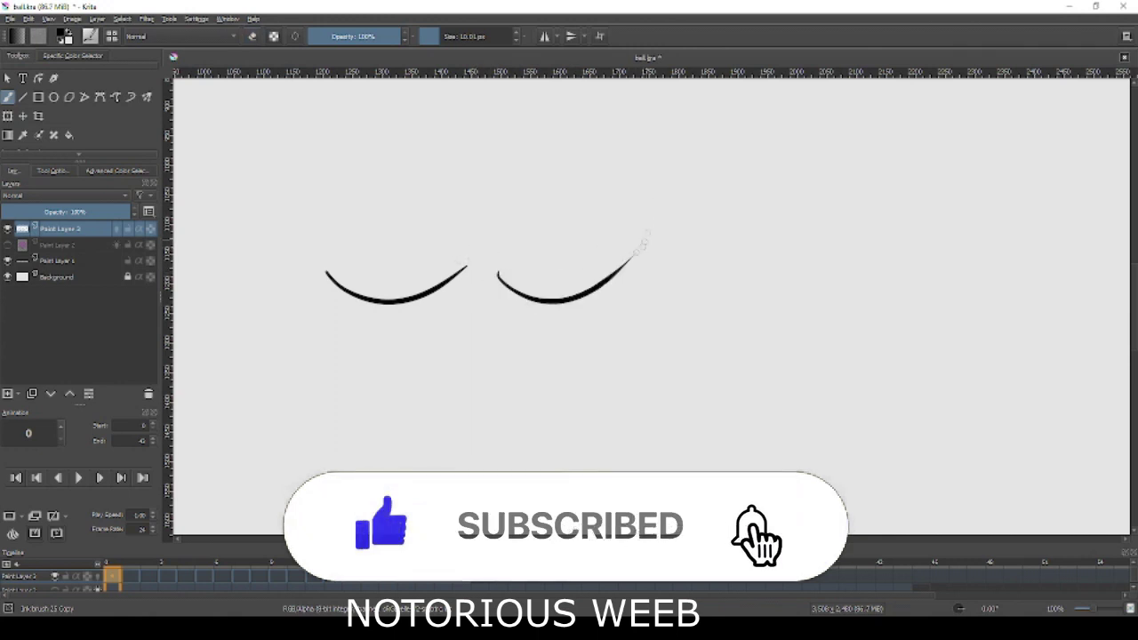
Draw a longer smile below the eyes and go to frame 2.
key("ctrl+z")
left_click_drag(402, 387, 527, 380)
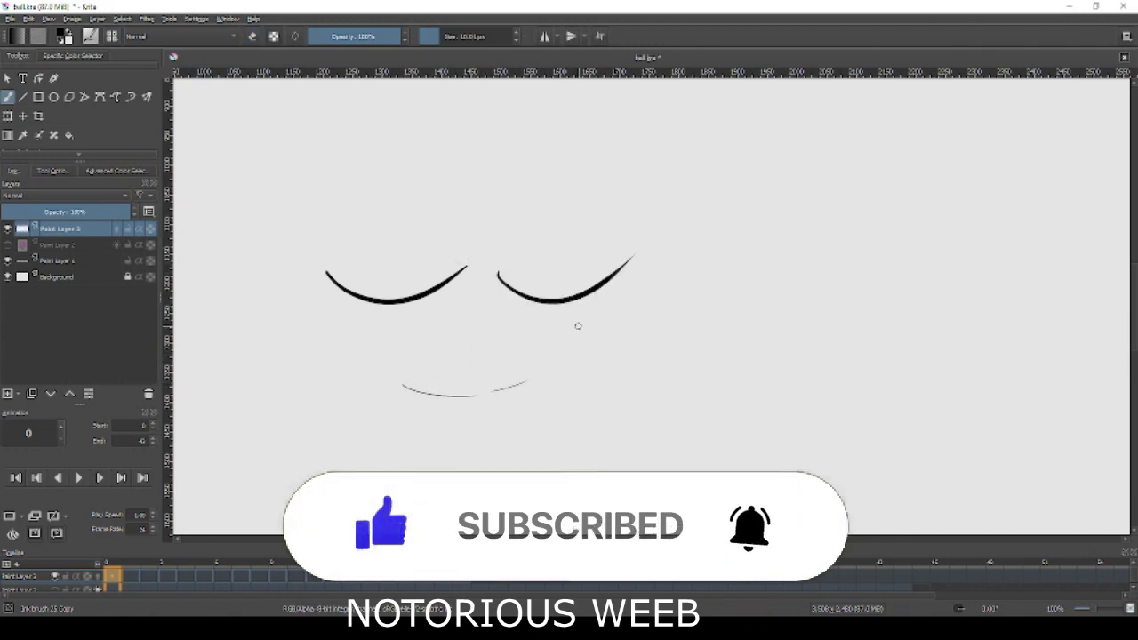
right_click(116, 576)
left_click(129, 579)
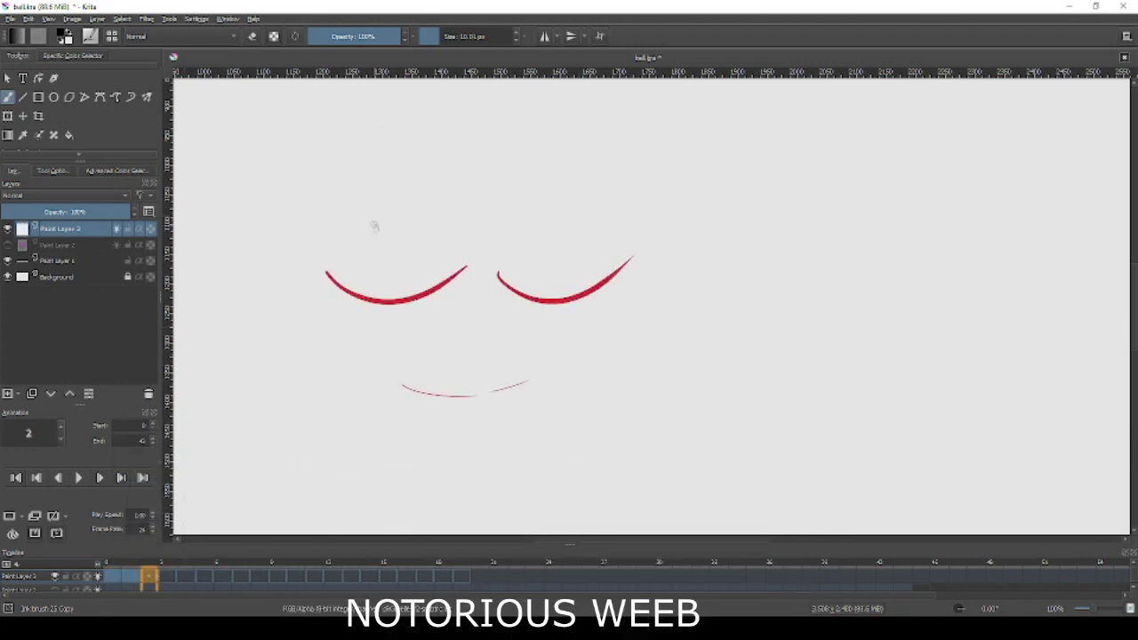
Ink the lower lines of both eyes over the red onion-skin guides.
left_click_drag(326, 281, 466, 273)
key("ctrl+z")
left_click_drag(324, 283, 647, 278)
key("ctrl+z")
key("ctrl+z")
mouse_move(496, 287)
left_mouse_down()
mouse_move(646, 279)
mouse_move(629, 281)
left_mouse_up()
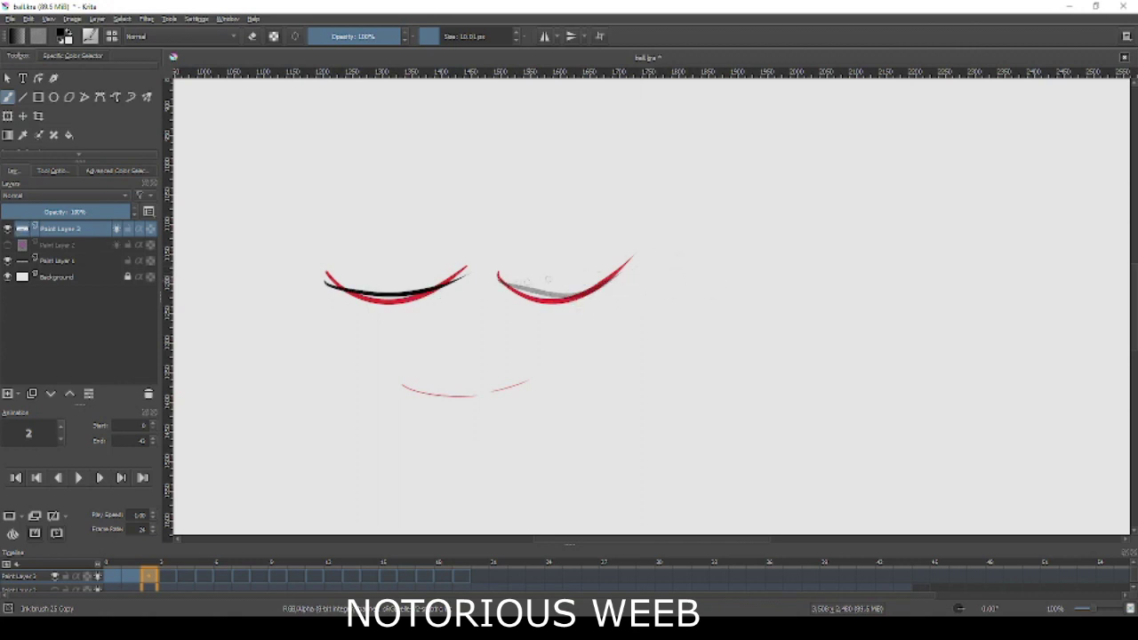
key("ctrl+z")
left_click_drag(498, 285, 639, 281)
key("ctrl+z")
Draw the upper lids of the right and left eyes.
key("ctrl+z")
mouse_move(498, 285)
left_mouse_down()
mouse_move(649, 276)
mouse_move(617, 283)
mouse_move(637, 280)
left_mouse_up()
key("ctrl+z")
left_click_drag(497, 274, 649, 286)
mouse_move(315, 281)
left_mouse_down()
mouse_move(522, 268)
mouse_move(495, 286)
left_mouse_up()
key("ctrl+z")
key("ctrl+z")
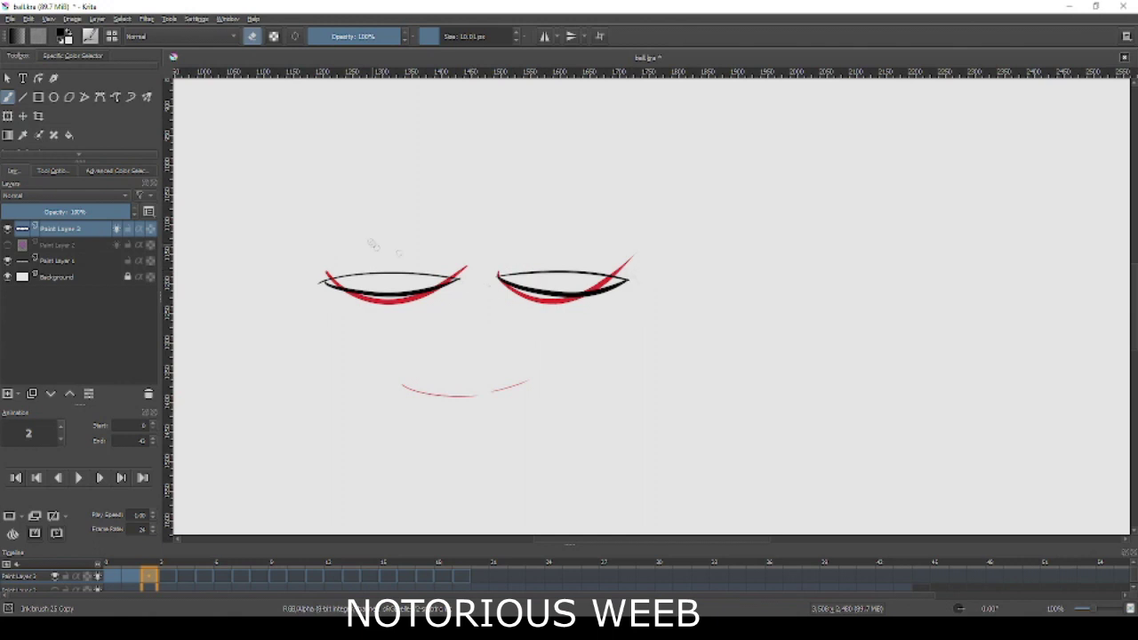
Ink a bolder smile over the red mouth guide and advance to frame 3.
key("e")
left_click_drag(400, 386, 553, 368)
key("ctrl+z")
key("ctrl+z")
key("ctrl+z")
left_click_drag(394, 382, 549, 372)
scroll(561, 282, "up", 1)
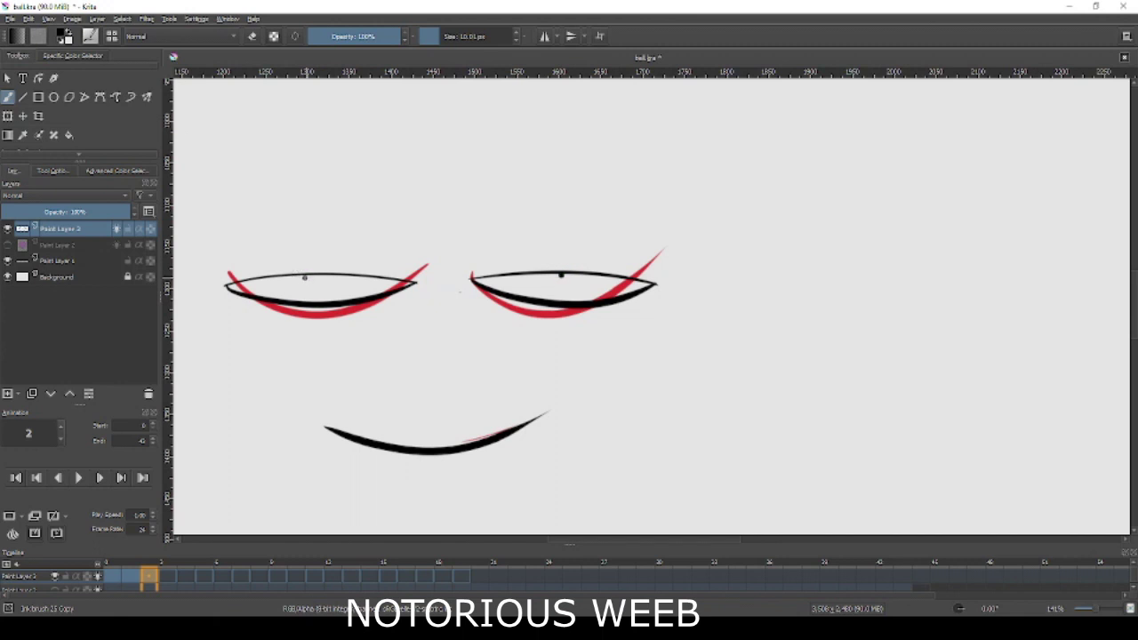
key("period")
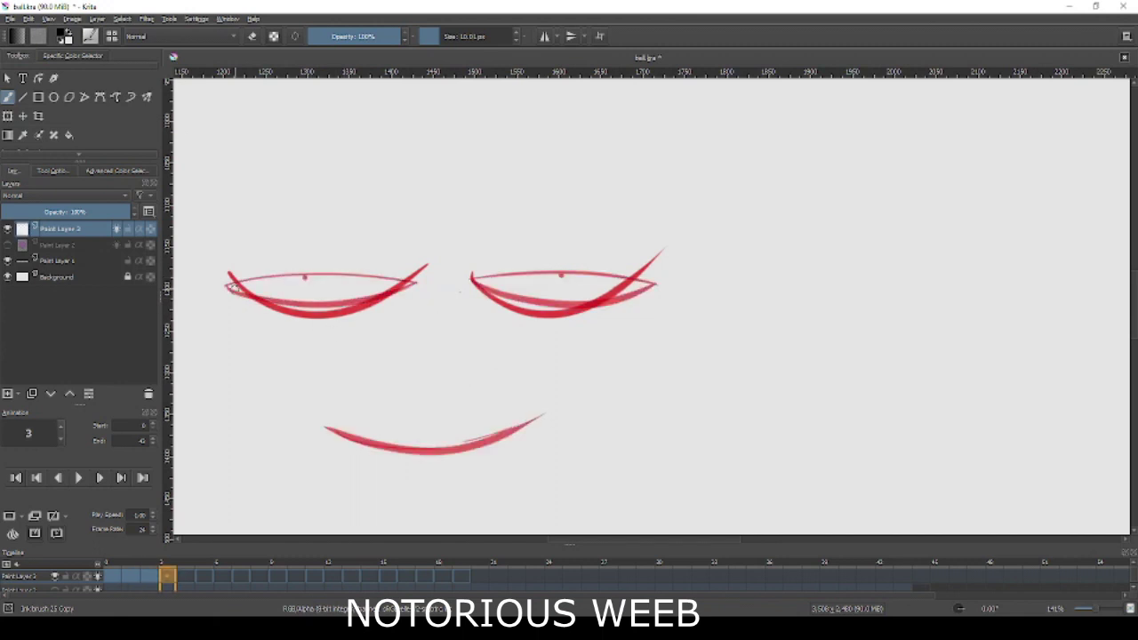
Try the left eye's lower line, then rotate the canvas so the eyes stand vertical.
left_click_drag(227, 289, 356, 309)
key("ctrl+z")
left_click_drag(224, 287, 385, 308)
key("ctrl+z")
left_click_drag(226, 289, 391, 307)
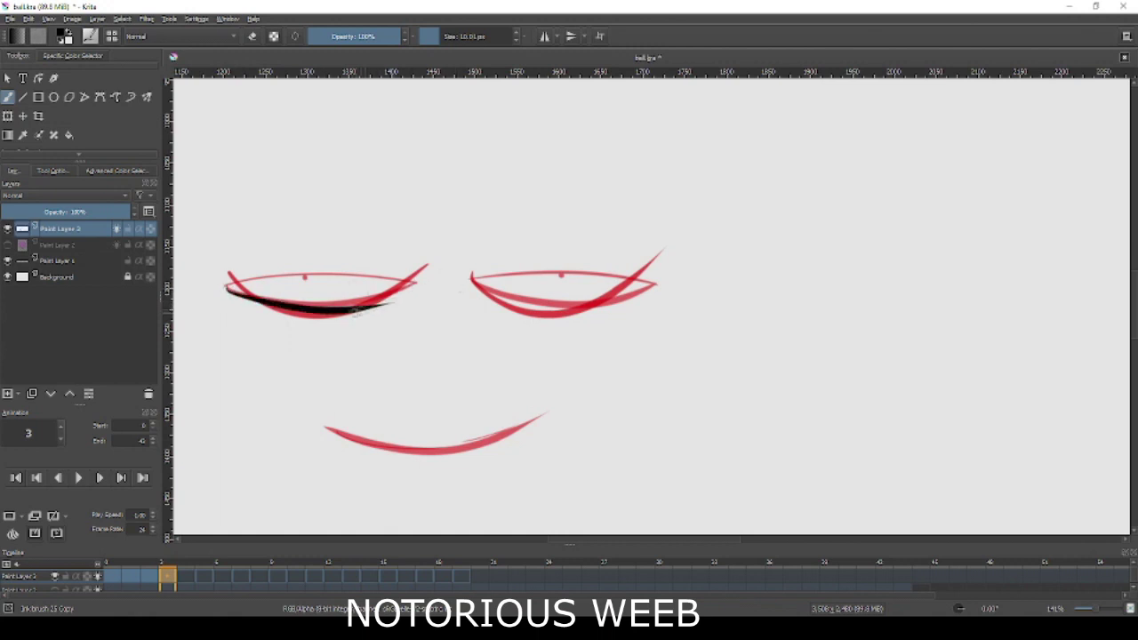
key("ctrl+z")
key("6")
key("6")
key("6")
key("4")
key("4")
Ink the left and right edges of the upper eye.
left_click_drag(542, 338, 524, 235)
key("ctrl+z")
left_click_drag(540, 340, 544, 144)
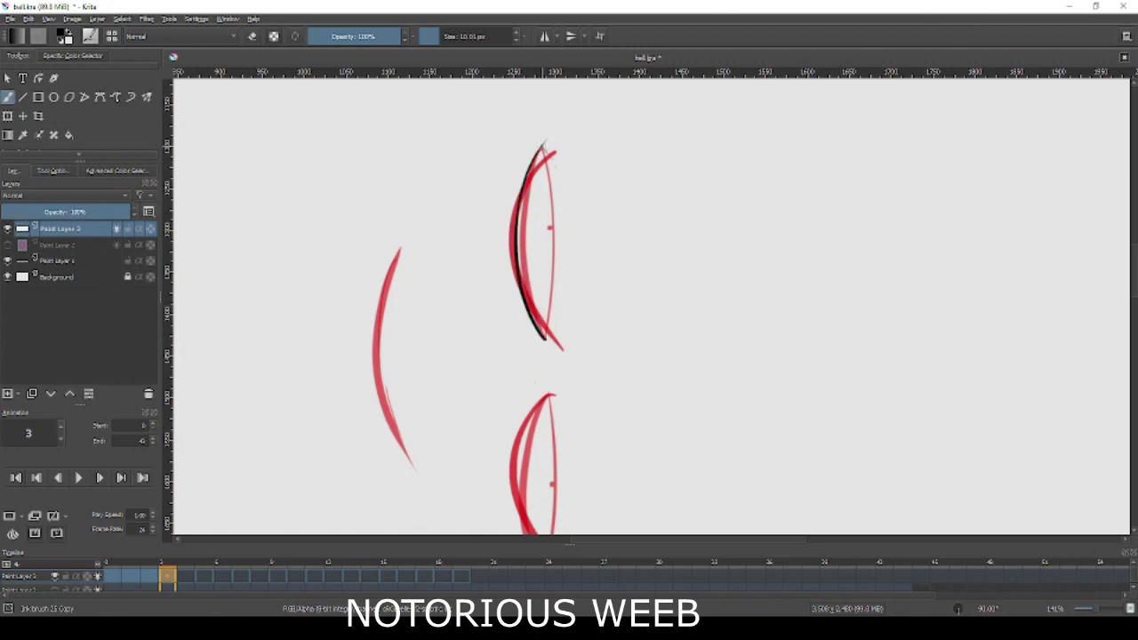
left_click_drag(542, 144, 538, 358)
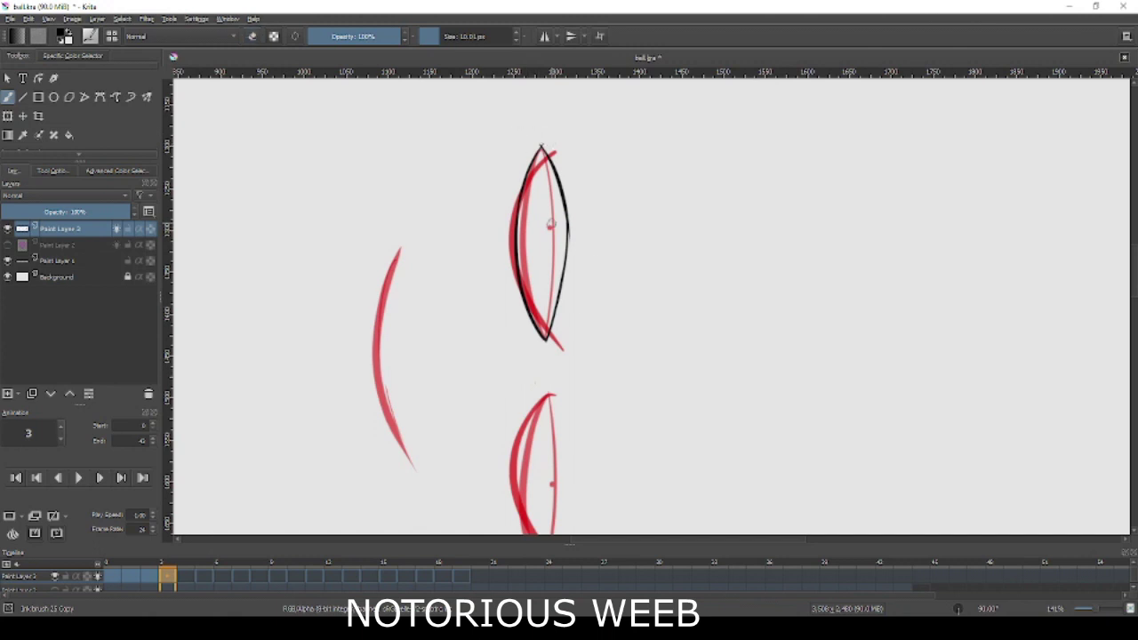
scroll(550, 228, "down", 3)
Ink the left and right edges of the lower eye.
left_click_drag(548, 287, 540, 468)
left_click_drag(551, 282, 566, 384)
left_click_drag(558, 304, 564, 435)
key("e")
key("e")
key("e")
key("e")
Ink the mouth's black curve over its red guide.
left_click_drag(409, 354, 398, 144)
key("ctrl+z")
left_click_drag(407, 356, 397, 143)
key("ctrl+z")
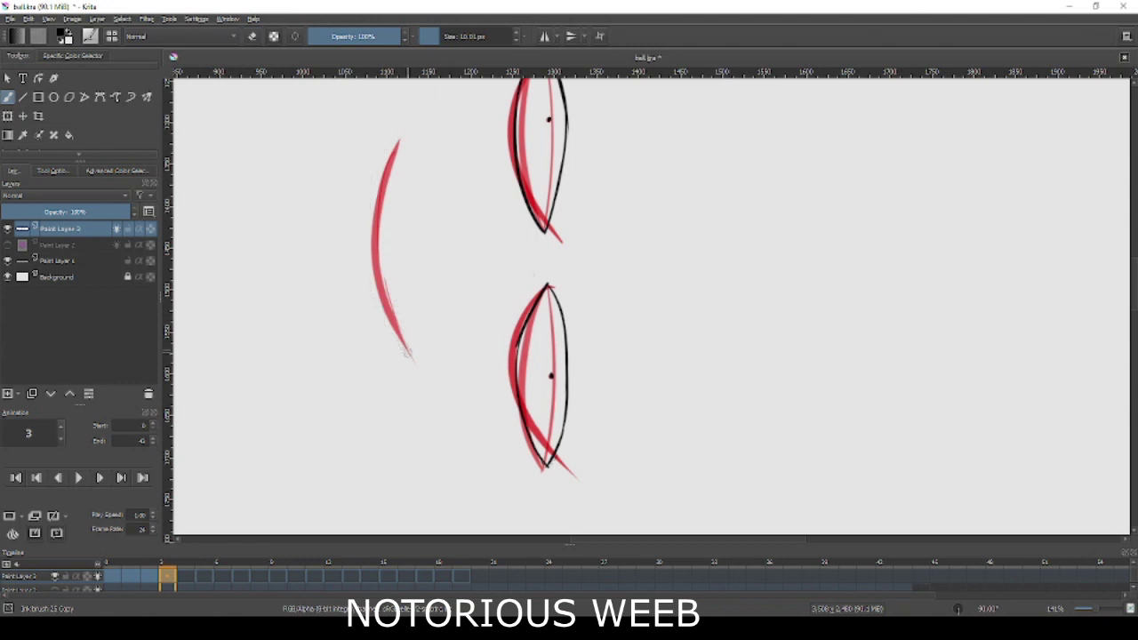
mouse_move(409, 354)
left_mouse_down()
mouse_move(398, 142)
mouse_move(382, 182)
left_mouse_up()
key("ctrl+z")
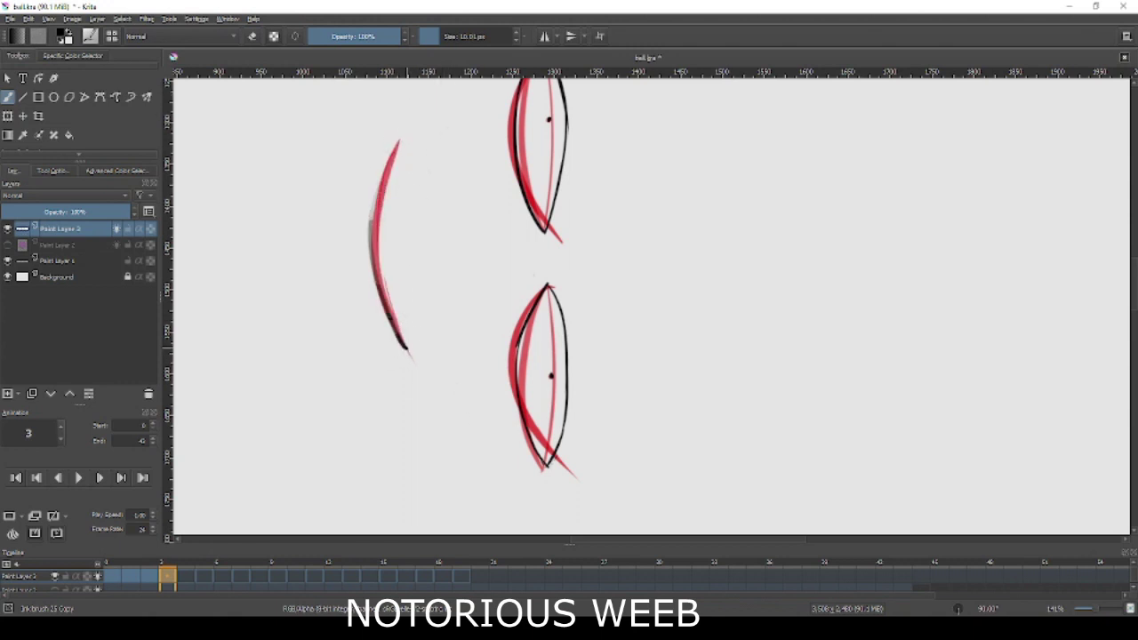
key("ctrl+z")
mouse_move(427, 105)
left_mouse_down()
mouse_move(404, 349)
mouse_move(414, 130)
left_mouse_up()
Trim the mouth, rotate the view upright and advance to frame 4.
key("e")
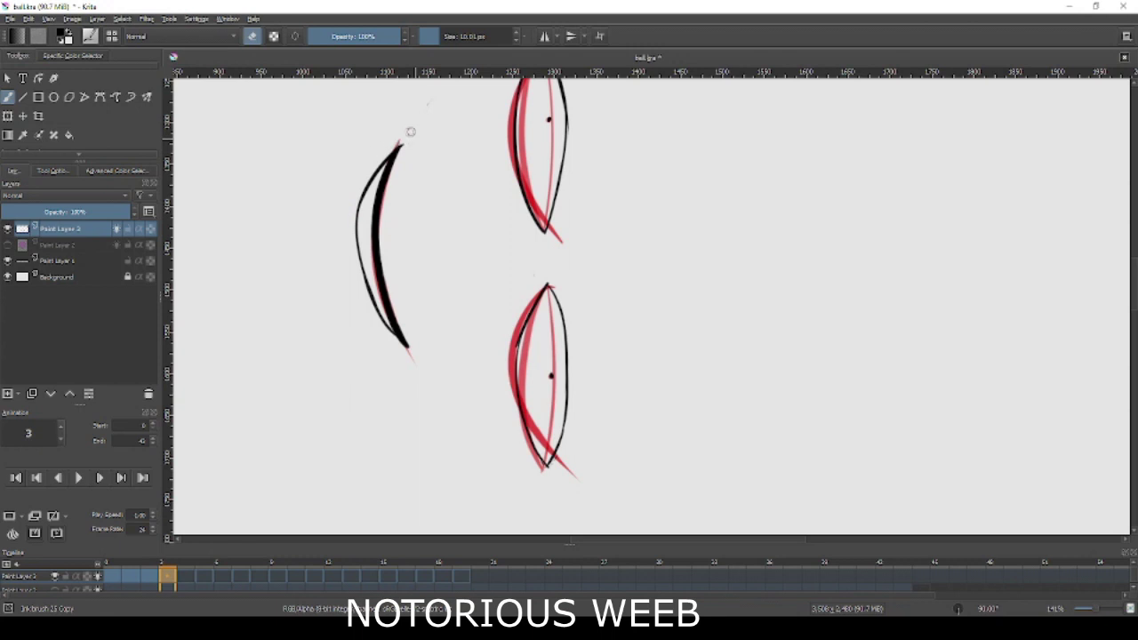
key("5")
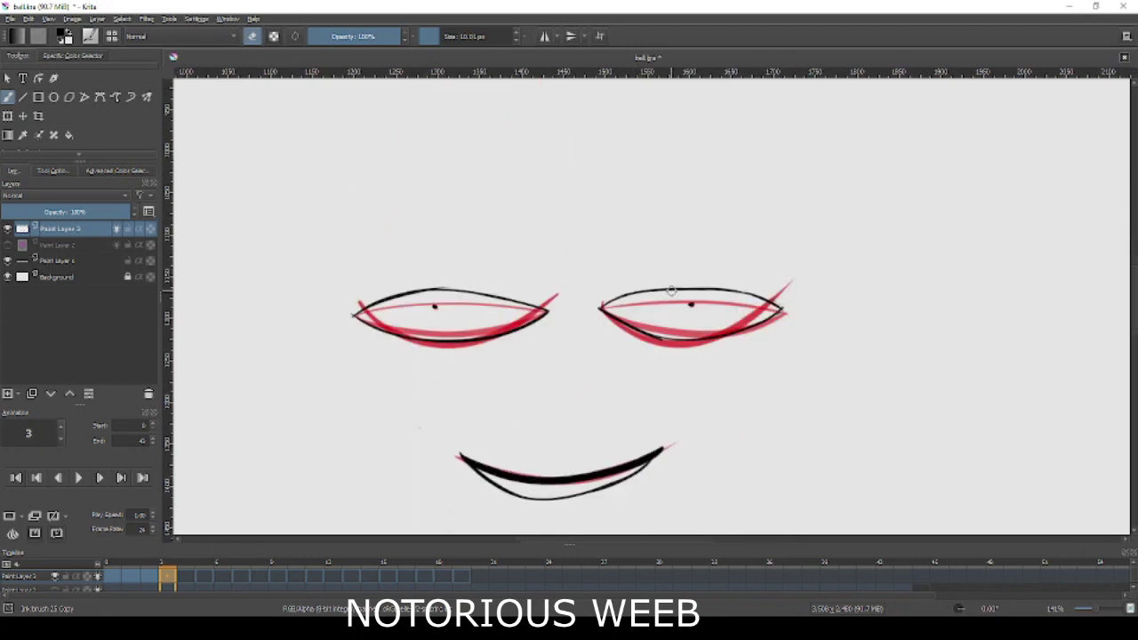
key("period")
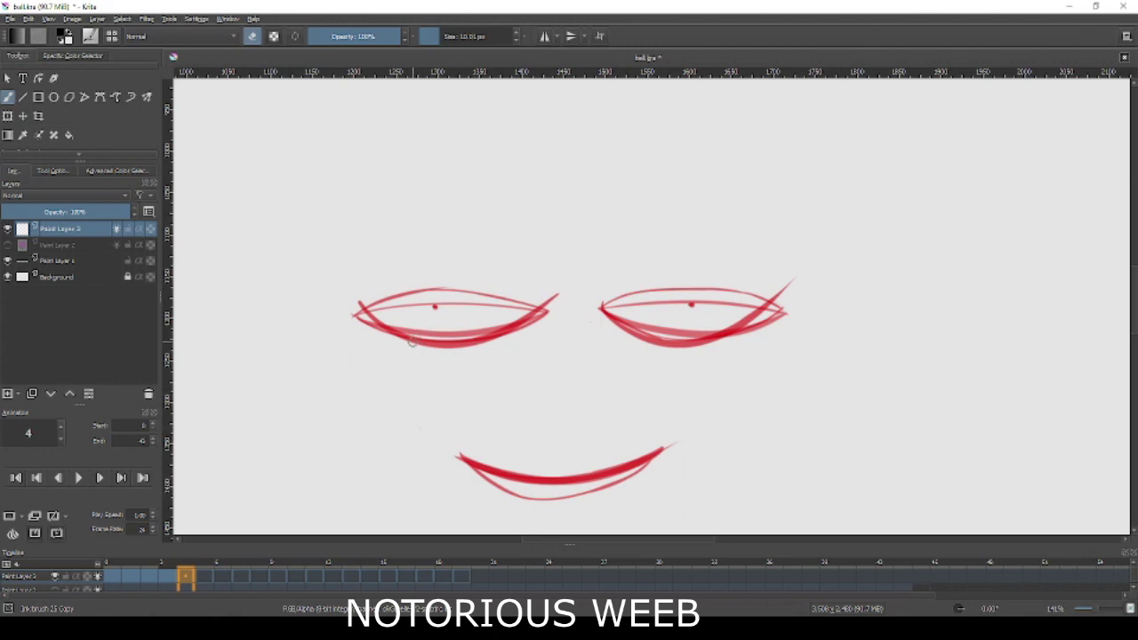
Lower the onion-skin opacity in the Onion Skins settings.
left_click(13, 533)
left_click_drag(252, 388, 238, 394)
left_click(347, 329)
With the view rotated sideways, ink the mouth's inner and outer curves in solid black.
key("6")
key("6")
key("6")
key("6")
key("6")
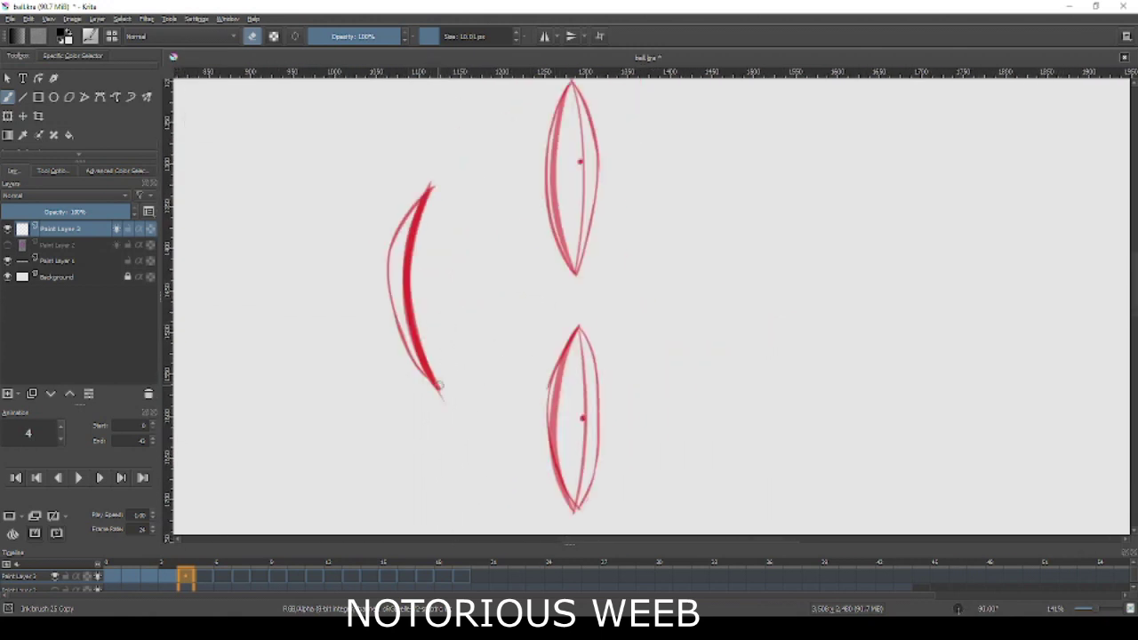
mouse_move(447, 153)
left_mouse_down()
mouse_move(439, 393)
mouse_move(377, 315)
mouse_move(422, 165)
left_mouse_up()
key("ctrl+z")
left_click_drag(369, 256, 445, 169)
key("e")
Ink the edges of the lower and upper eyes, erasing stray lines.
key("e")
mouse_move(574, 510)
left_mouse_down()
mouse_move(558, 460)
mouse_move(589, 315)
mouse_move(615, 458)
mouse_move(579, 504)
left_mouse_up()
key("e")
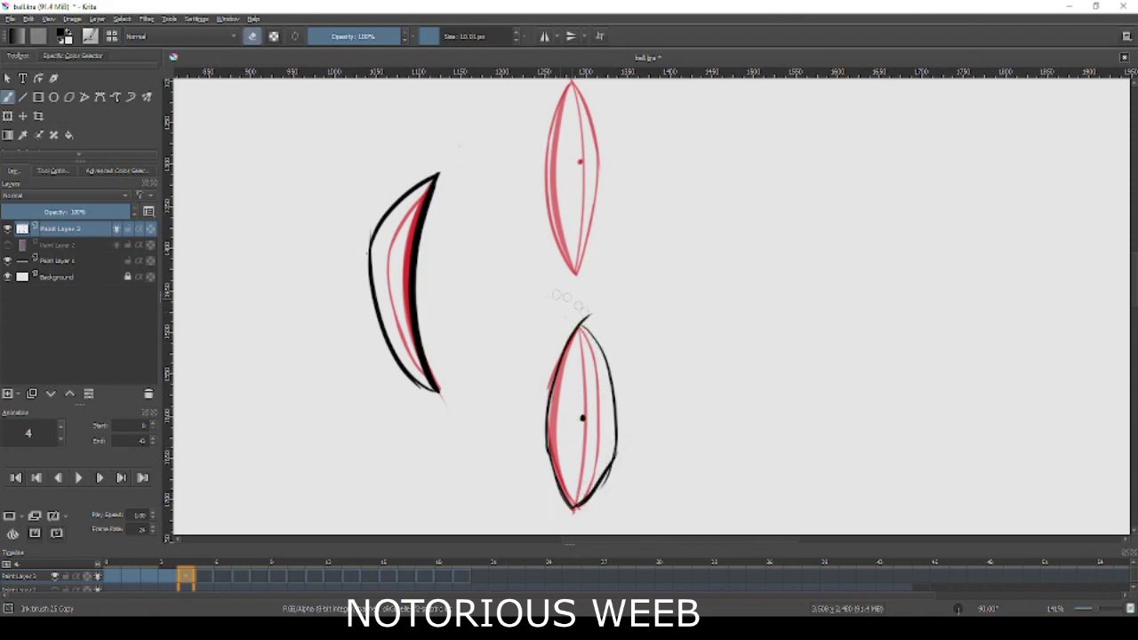
left_click_drag(600, 487, 531, 576)
key("e")
mouse_move(507, 364)
left_mouse_down()
mouse_move(503, 169)
mouse_move(537, 227)
mouse_move(508, 364)
left_mouse_up()
left_click_drag(546, 272, 509, 364)
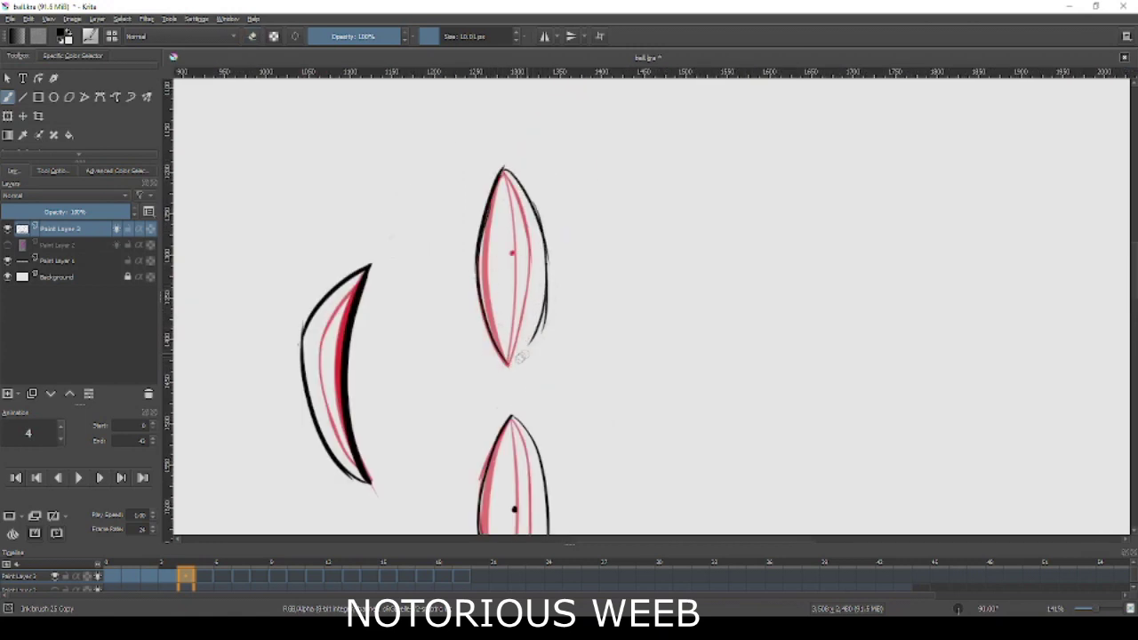
key("e")
Rotate the view upright, recenter the face and advance to frame 5.
key("5")
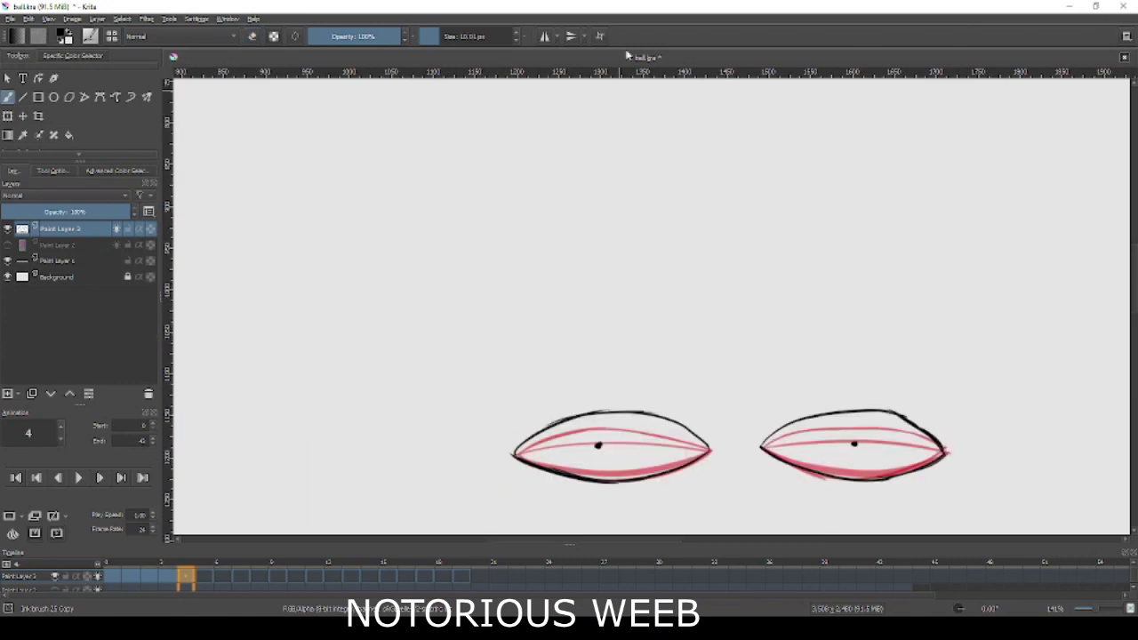
left_click_drag(722, 386, 571, 249)
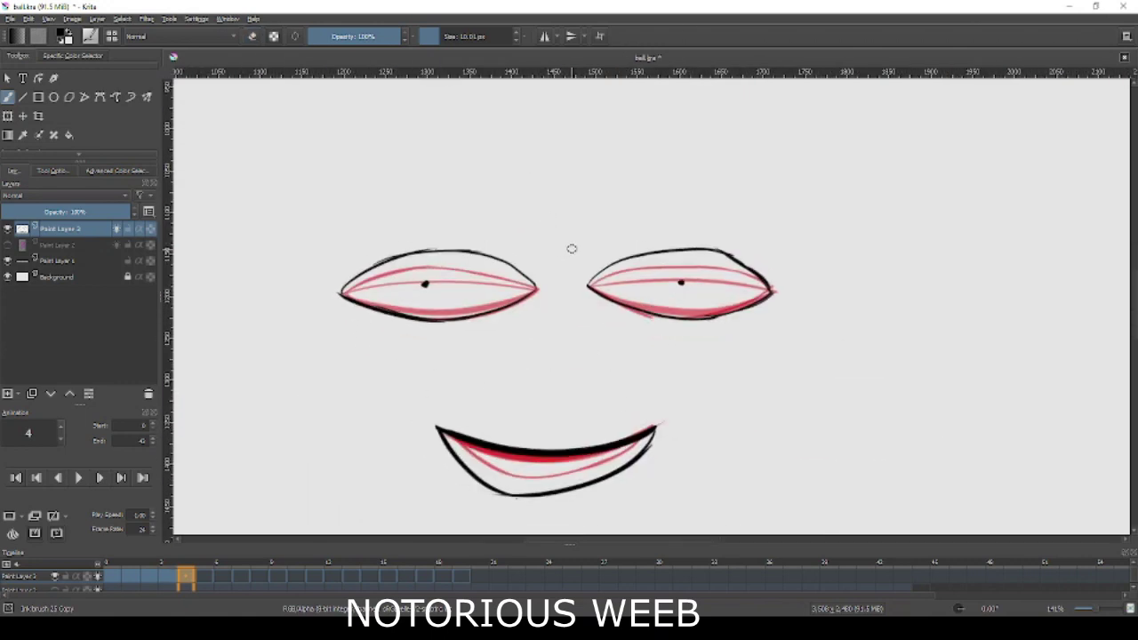
key("Right")
left_click_drag(743, 366, 536, 376)
With the view rotated sideways, ink the mouth's inner curve and outer arc.
key("6")
key("6")
key("6")
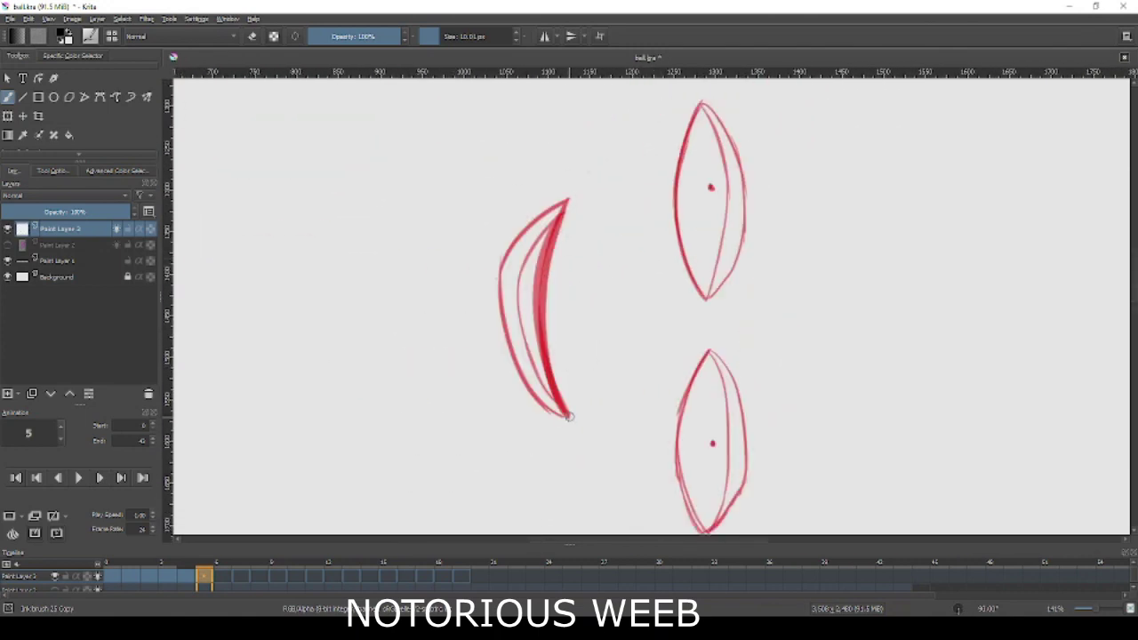
left_click_drag(570, 416, 587, 151)
key("ctrl+z")
left_click_drag(573, 432, 576, 173)
mouse_move(576, 436)
left_mouse_down()
mouse_move(496, 343)
mouse_move(495, 206)
left_mouse_up()
key("ctrl+z")
mouse_move(502, 363)
left_mouse_down()
mouse_move(495, 233)
mouse_move(587, 159)
left_mouse_up()
key("e")
key("e")
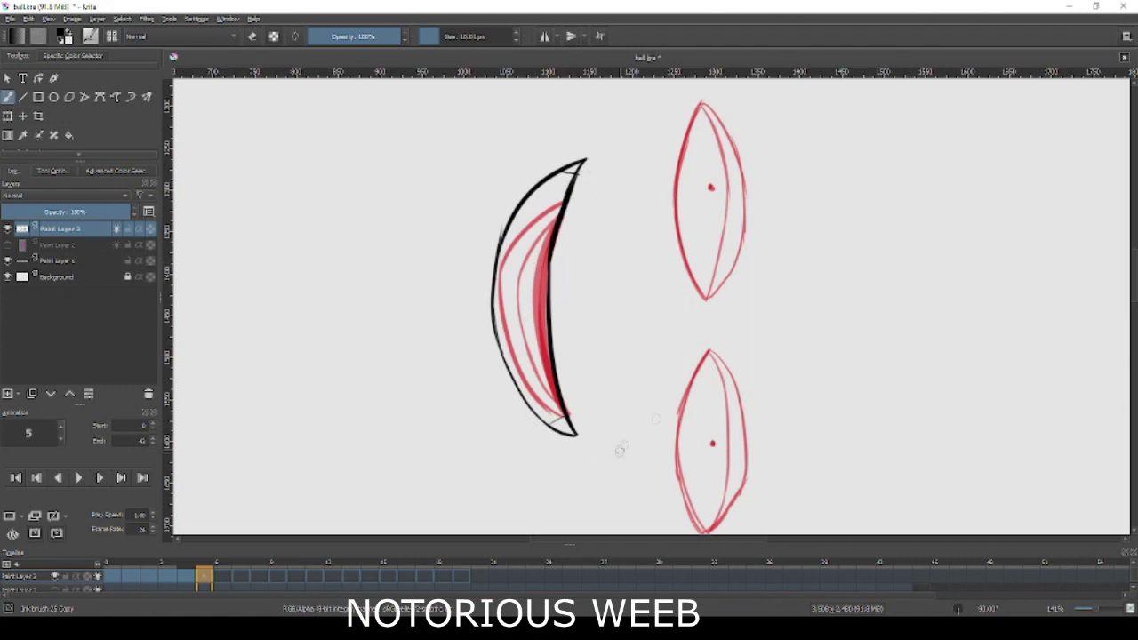
Ink the upper eye's left and right edges.
mouse_move(702, 271)
left_mouse_down()
mouse_move(552, 298)
mouse_move(540, 287)
left_mouse_up()
key("ctrl+z")
mouse_move(558, 324)
left_mouse_down()
mouse_move(583, 147)
mouse_move(622, 281)
left_mouse_up()
mouse_move(608, 183)
left_mouse_down()
mouse_move(597, 283)
mouse_move(617, 229)
left_mouse_up()
key("e")
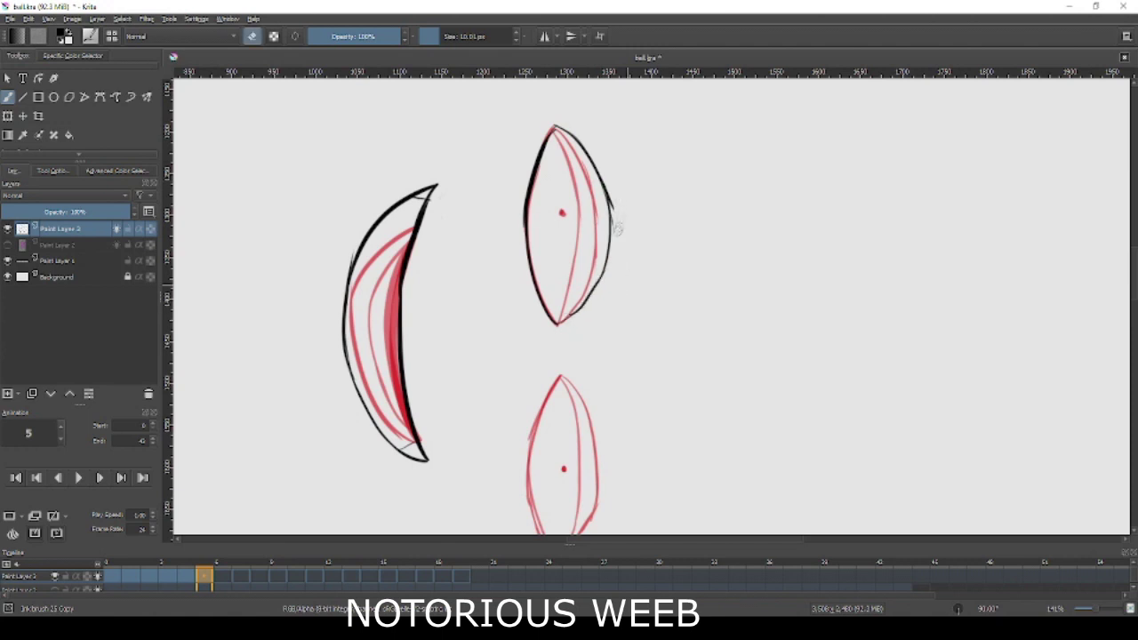
key("e")
Ink the lower eye's left and right edges.
left_click_drag(548, 249, 536, 149)
left_click_drag(544, 463, 519, 316)
key("ctrl+z")
mouse_move(544, 463)
left_mouse_down()
mouse_move(551, 267)
mouse_move(578, 302)
mouse_move(597, 431)
left_mouse_up()
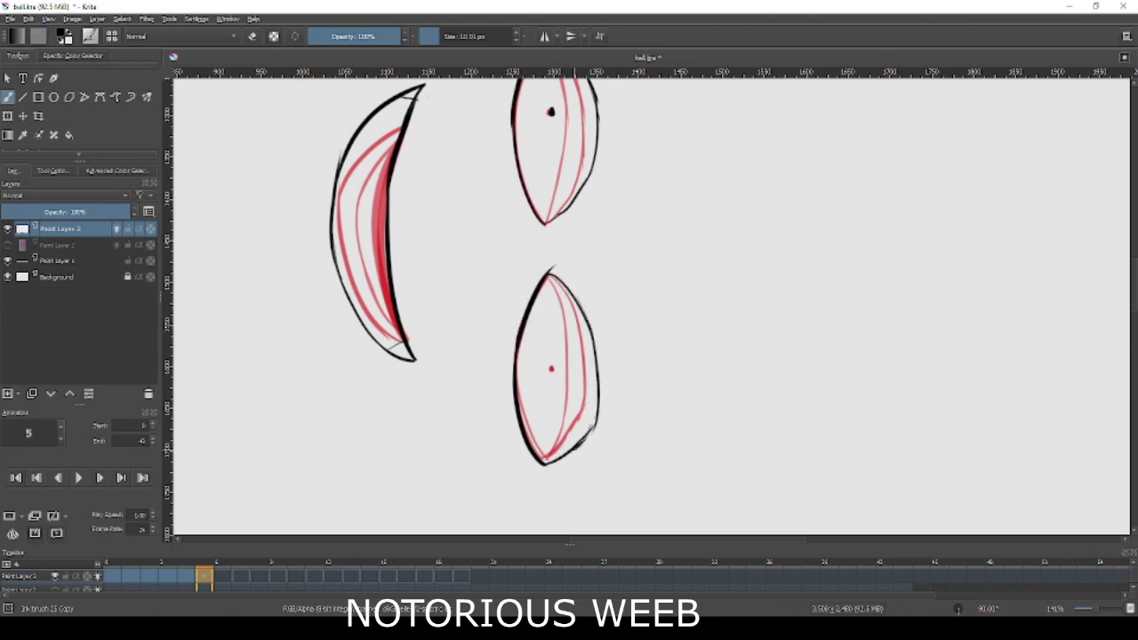
On frame 6, ink the mouth line from its bottom up to its top tip.
key("e")
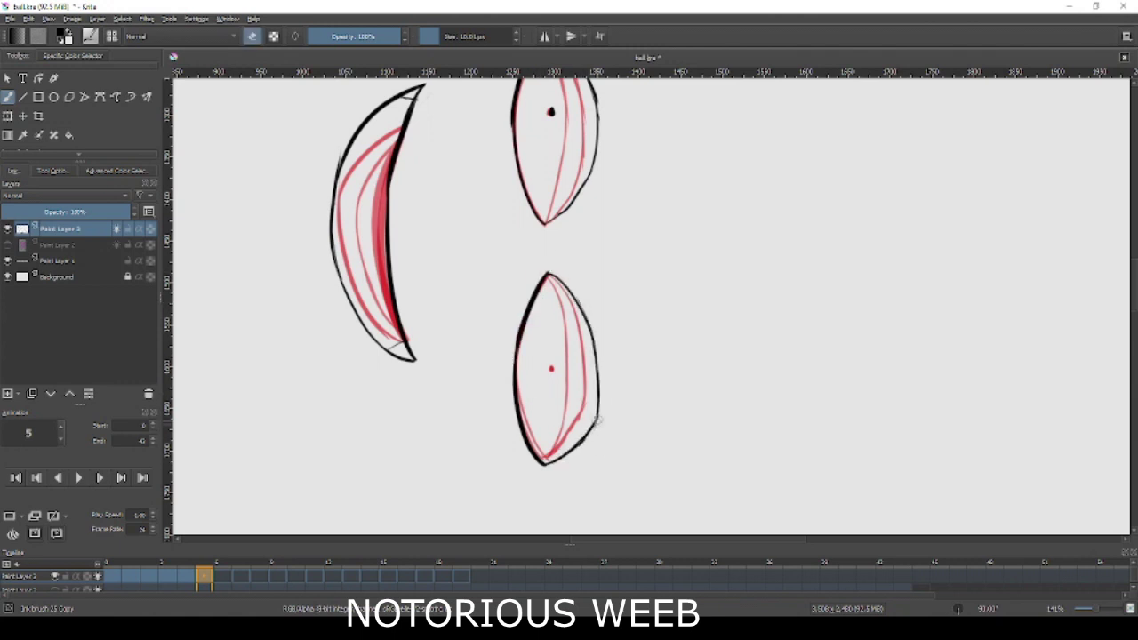
key("e")
key("Right")
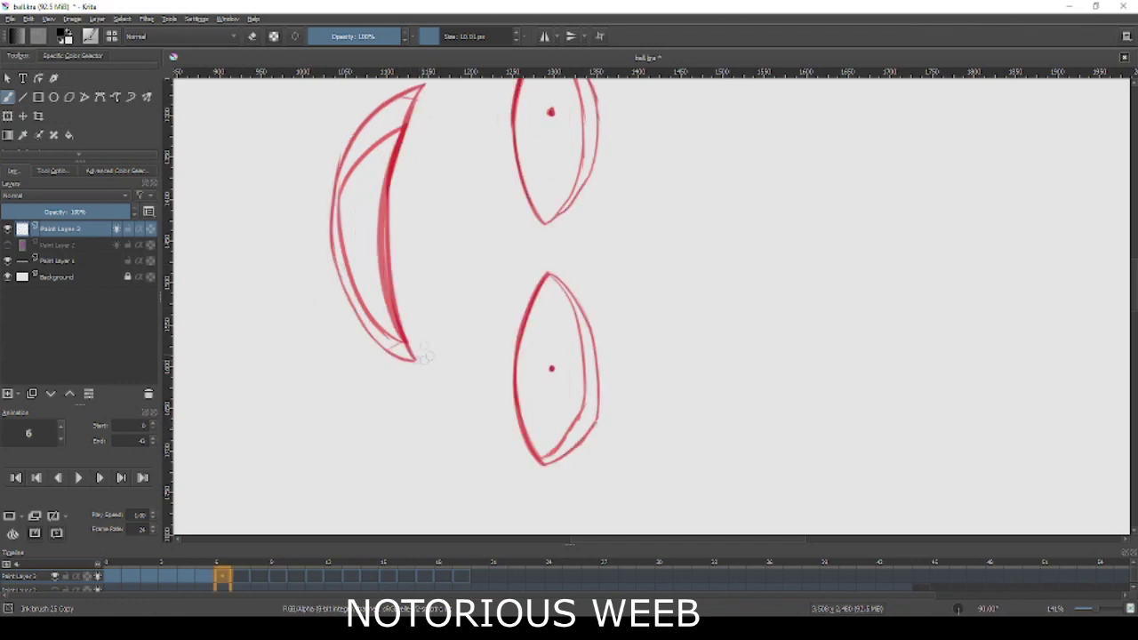
left_click_drag(400, 425, 368, 206)
left_click_drag(373, 340, 398, 122)
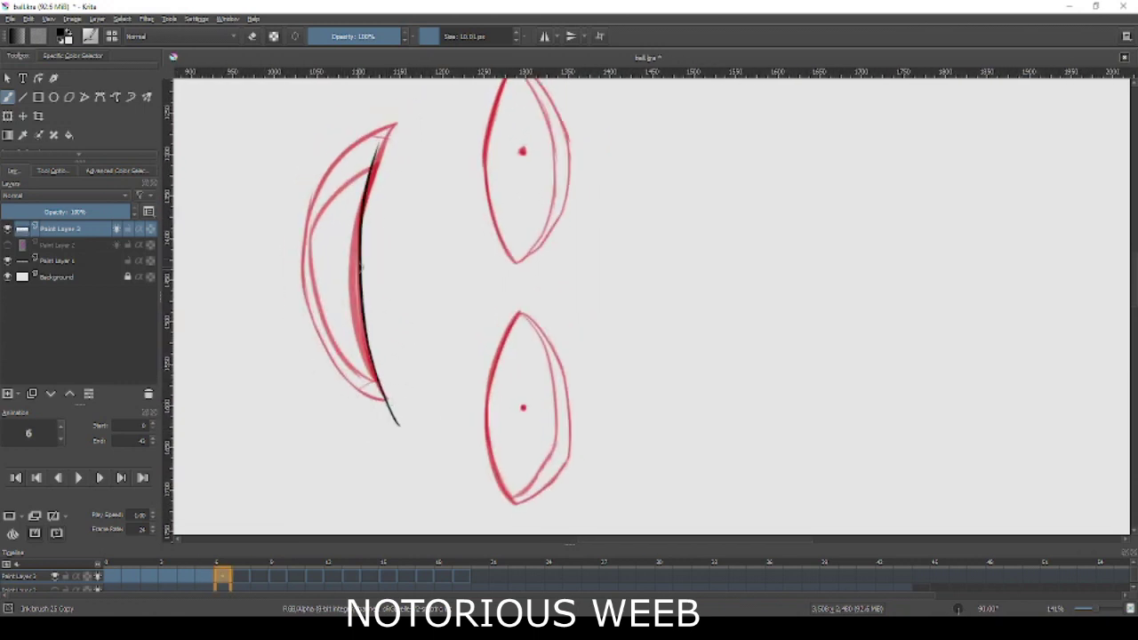
mouse_move(378, 212)
left_mouse_down()
mouse_move(408, 128)
mouse_move(350, 265)
left_mouse_up()
key("e")
key("e")
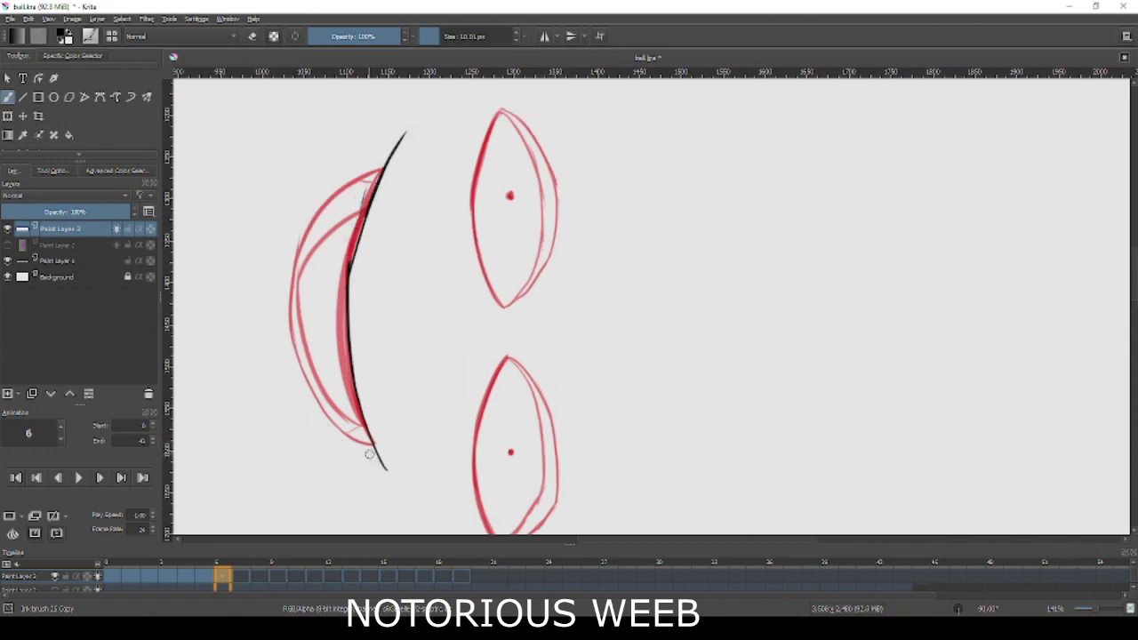
Ink the smile crescent's outer edge and its top and bottom cross lines.
mouse_move(384, 470)
left_mouse_down()
mouse_move(277, 288)
mouse_move(398, 140)
left_mouse_up()
key("e")
key("e")
left_click_drag(331, 164, 384, 191)
key("ctrl+z")
left_click_drag(335, 438, 378, 418)
key("e")
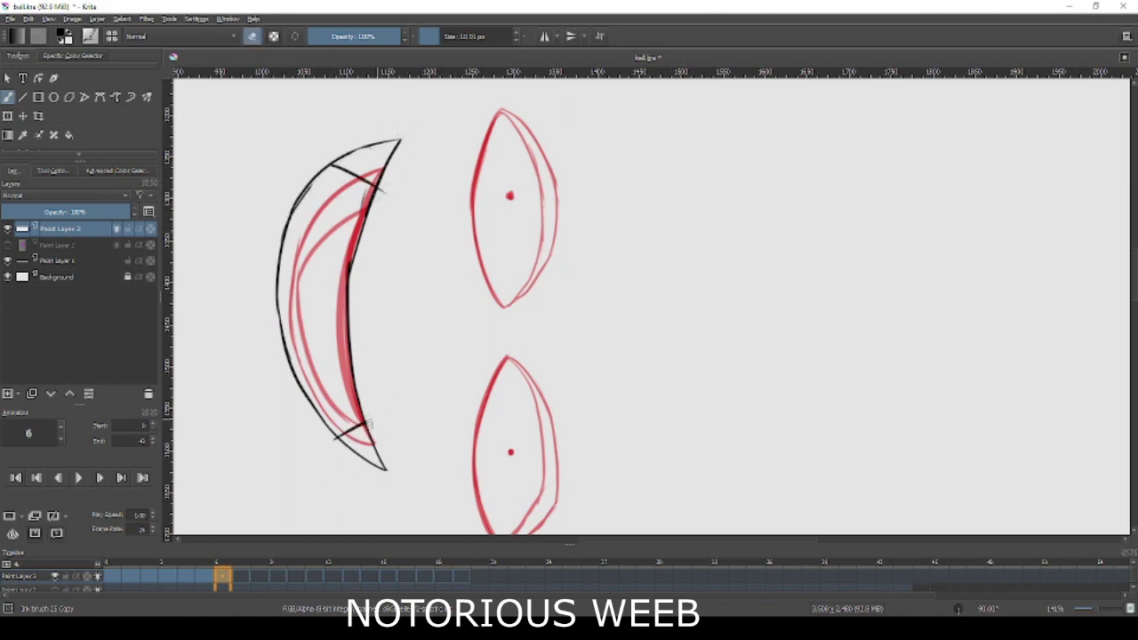
key("e")
key("ctrl+z")
Outline the upper eye, erase its dangling tail and dot its pupil black.
mouse_move(507, 311)
left_mouse_down()
mouse_move(476, 200)
mouse_move(464, 203)
mouse_move(480, 133)
mouse_move(502, 107)
mouse_move(574, 199)
left_mouse_up()
key("ctrl+z")
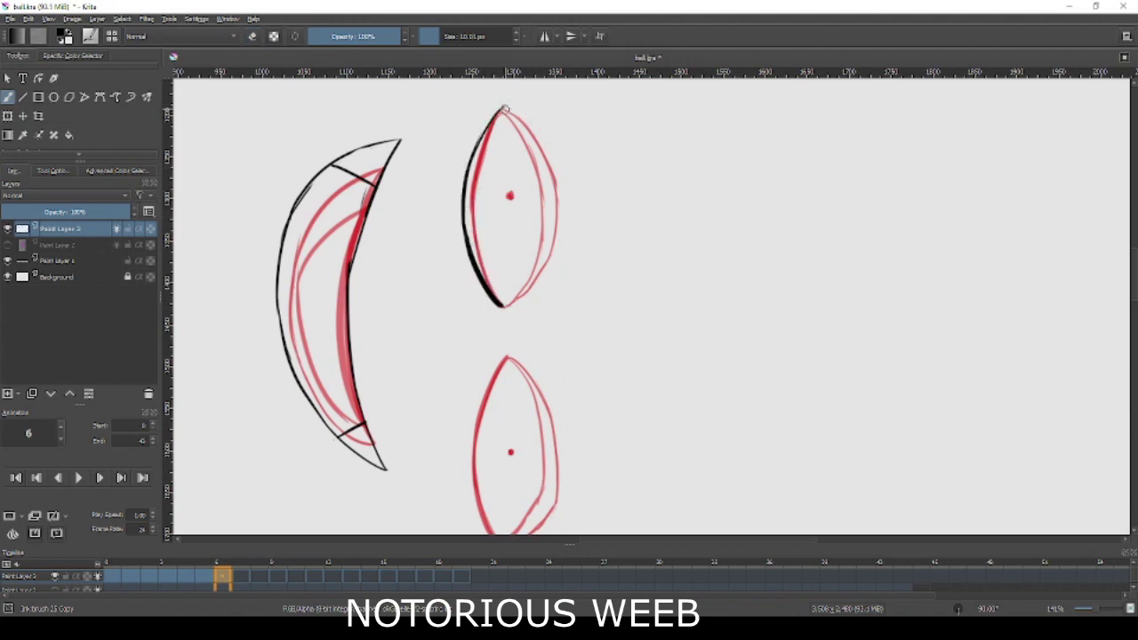
left_click_drag(502, 107, 574, 236)
mouse_move(502, 307)
left_mouse_down()
mouse_move(556, 267)
mouse_move(570, 178)
left_mouse_up()
key("ctrl+z")
mouse_move(571, 220)
left_mouse_down()
mouse_move(553, 271)
mouse_move(574, 240)
left_mouse_up()
key("e")
key("e")
left_click(511, 196)
Ink the lower eye's left side, rotate the view upright and advance to frame 7.
left_click_drag(553, 412, 541, 348)
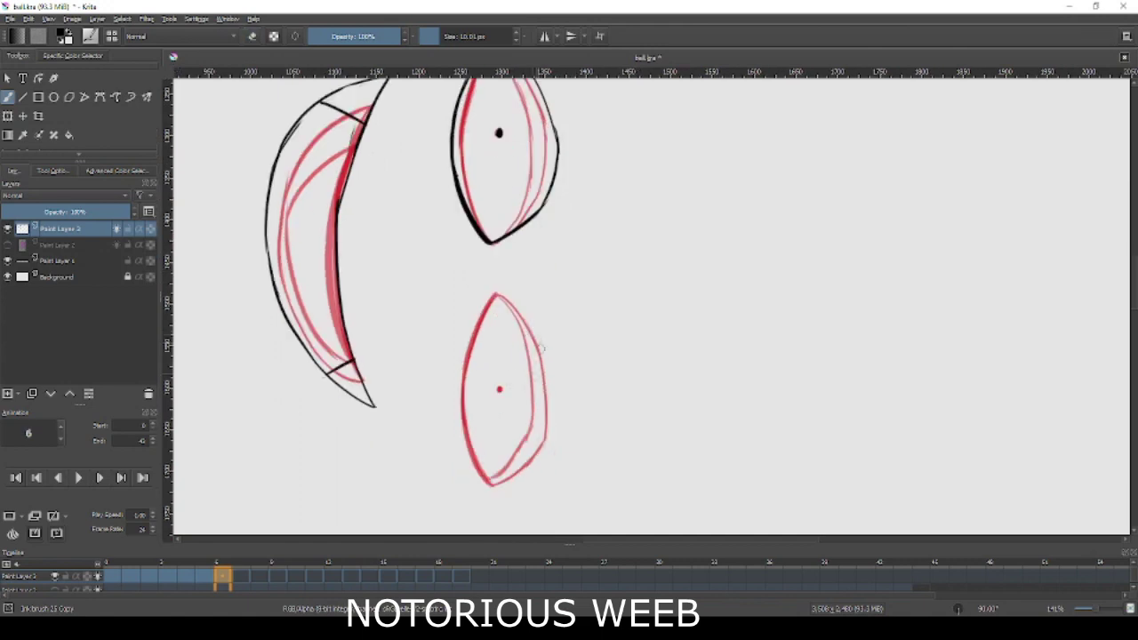
mouse_move(489, 485)
left_mouse_down()
mouse_move(449, 366)
mouse_move(494, 296)
mouse_move(562, 411)
left_mouse_up()
key("5")
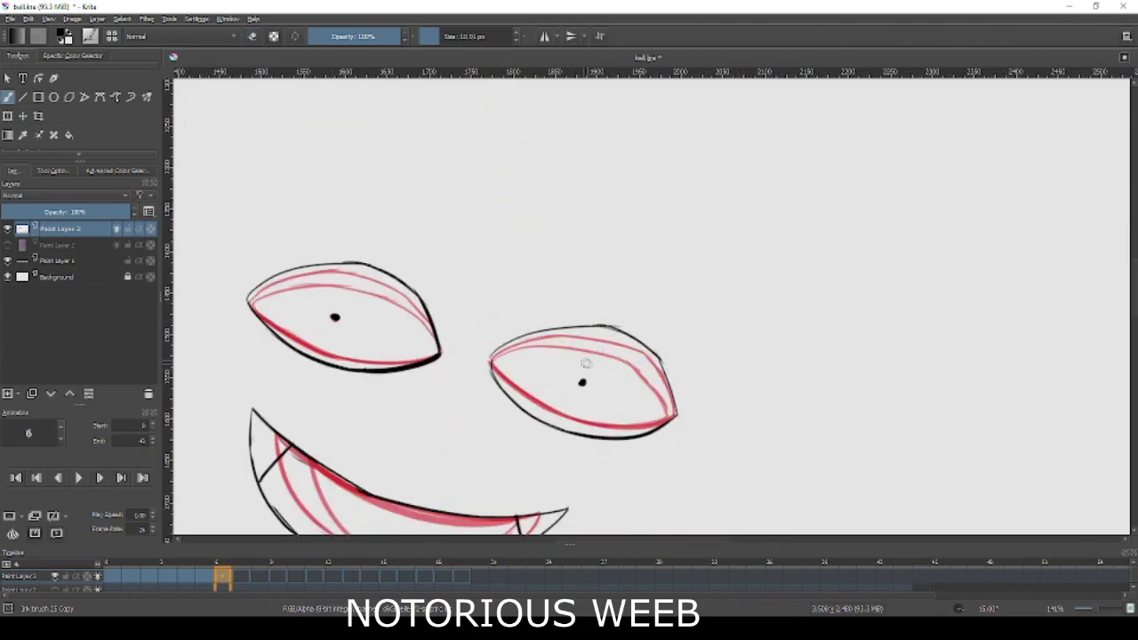
key("Right")
scroll(271, 241, "down", 3)
Ink frame 7's smile curve down to the lower lip, plus the left and right tooth edges.
key("e")
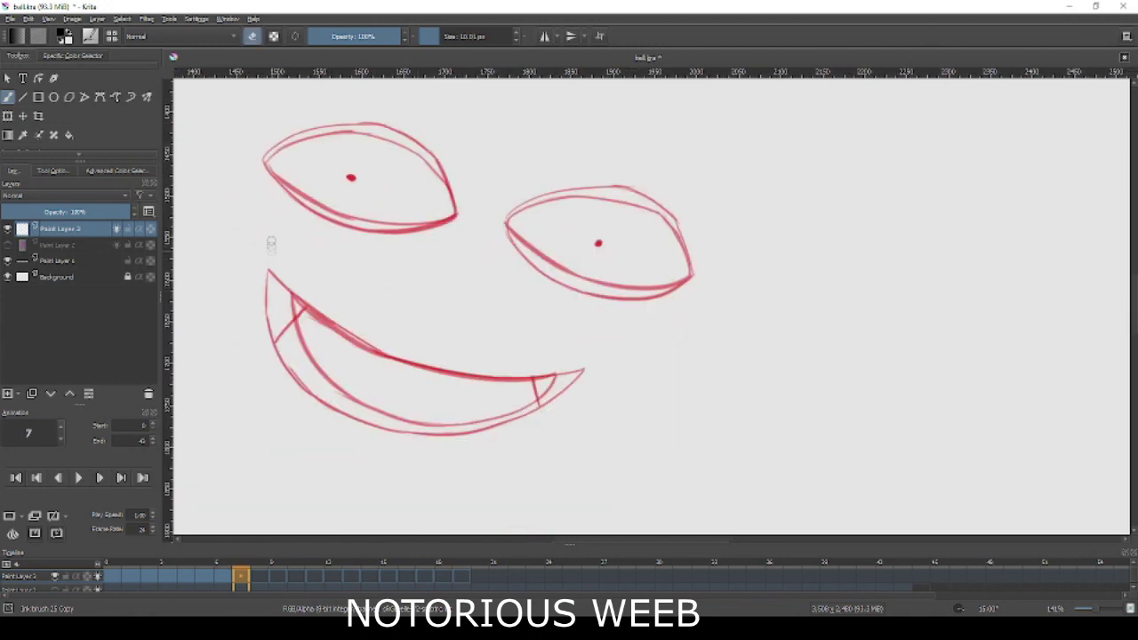
key("e")
mouse_move(261, 220)
left_mouse_down()
mouse_move(286, 305)
mouse_move(525, 374)
mouse_move(660, 345)
mouse_move(256, 293)
mouse_move(253, 356)
mouse_move(265, 348)
mouse_move(594, 433)
left_mouse_up()
key("m")
left_click_drag(681, 355, 774, 440)
key("ctrl+z")
left_click_drag(683, 356, 801, 451)
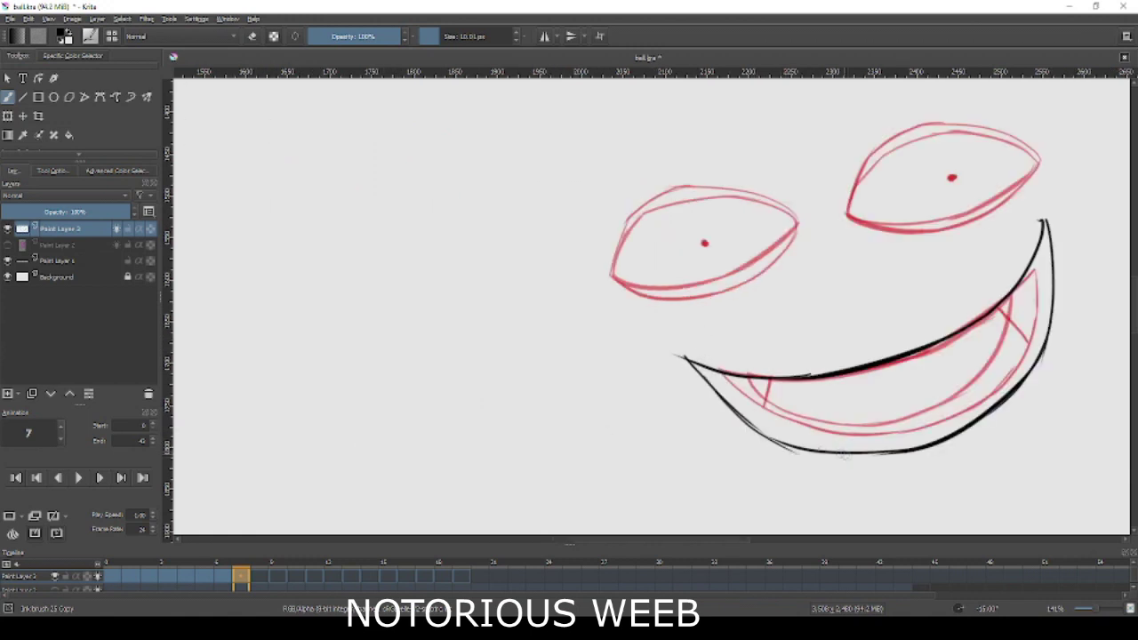
key("e")
left_click_drag(770, 380, 743, 435)
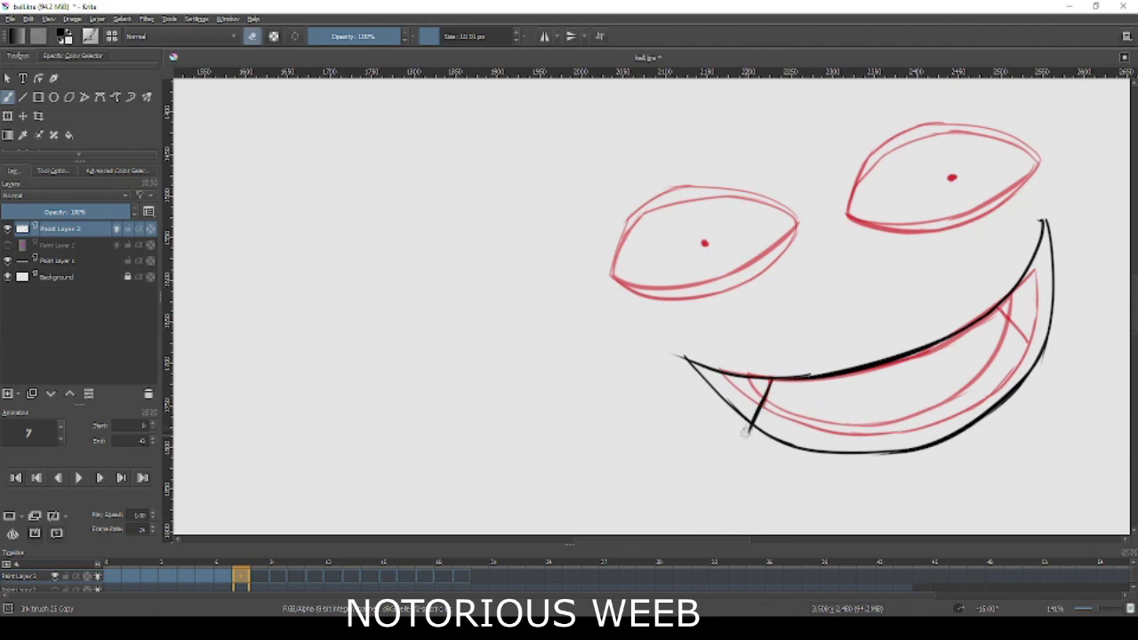
left_click_drag(997, 303, 1076, 386)
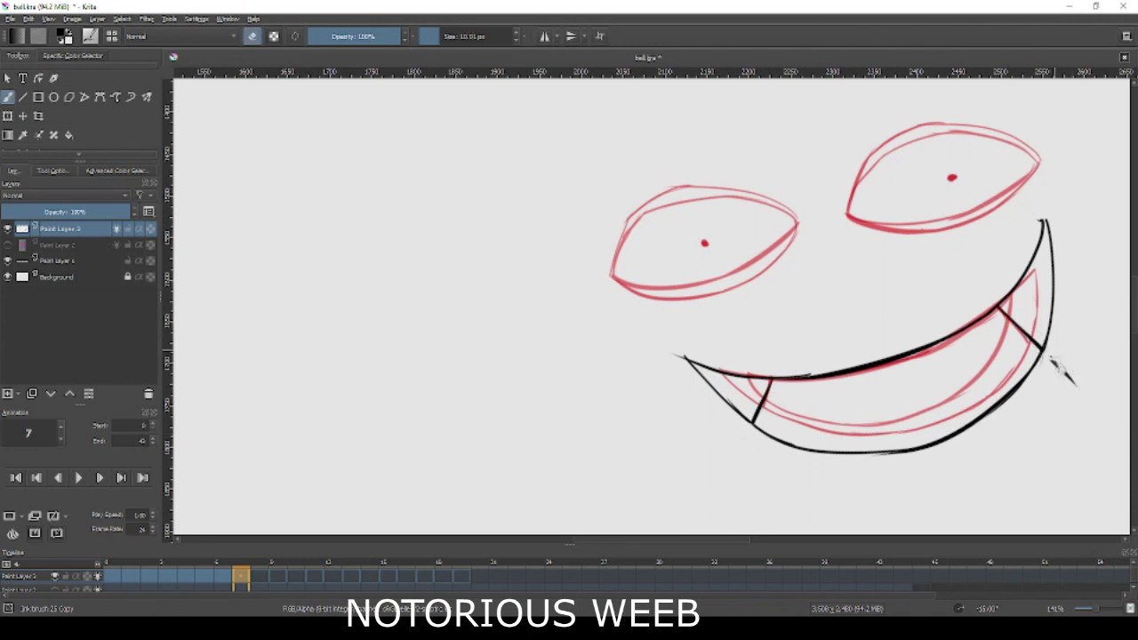
Ink frame 7's left eye corner, lower lid and top line, then the right eye's outline.
key("m")
key("e")
left_click_drag(264, 160, 291, 201)
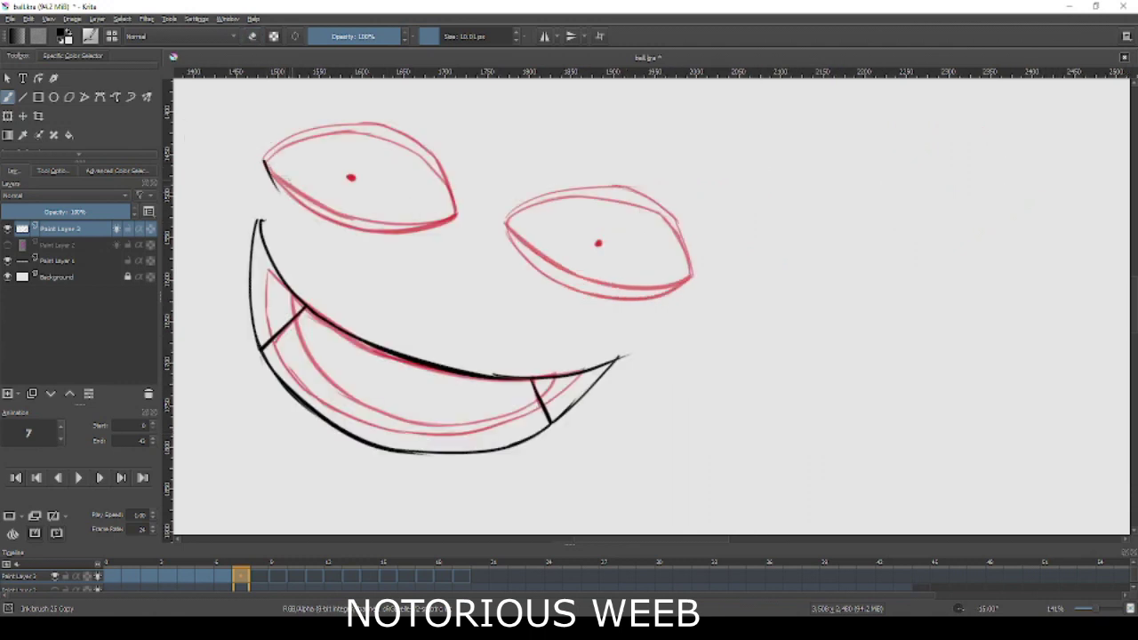
mouse_move(267, 165)
left_mouse_down()
mouse_move(356, 233)
mouse_move(421, 247)
mouse_move(462, 221)
left_mouse_up()
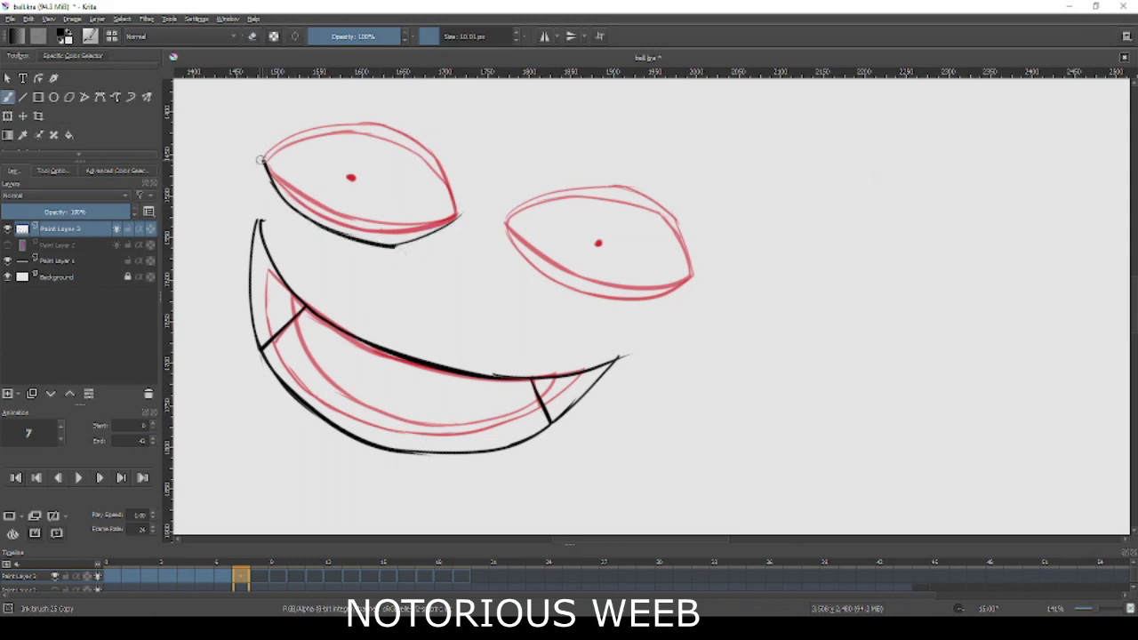
left_click_drag(265, 158, 405, 123)
mouse_move(327, 113)
left_mouse_down()
mouse_move(432, 142)
mouse_move(460, 214)
mouse_move(536, 277)
left_mouse_up()
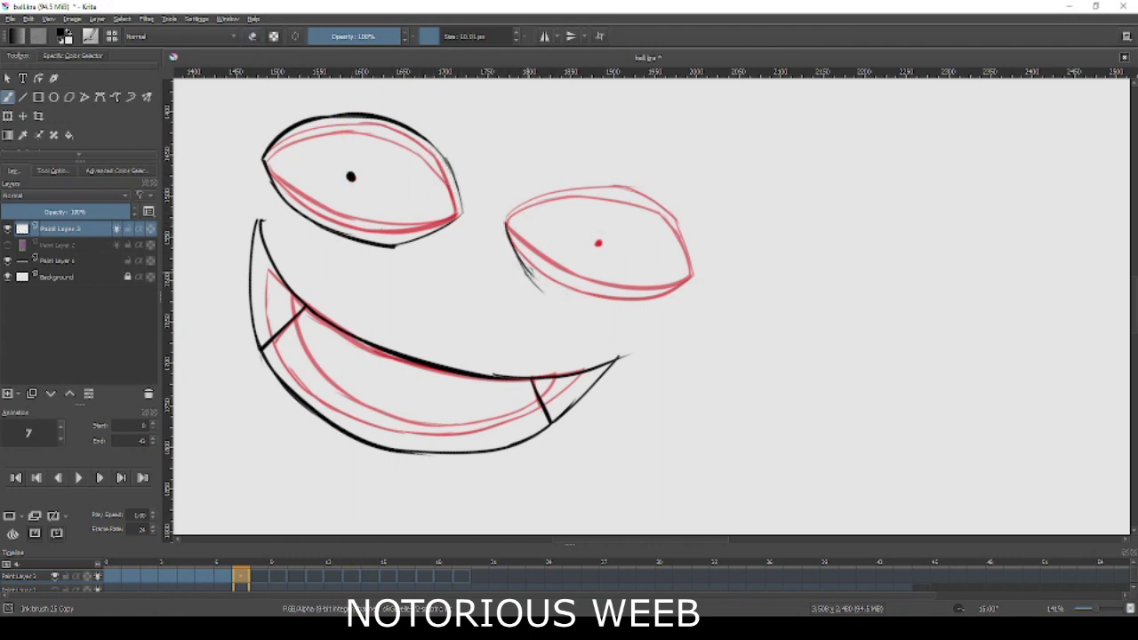
left_click_drag(613, 307, 696, 276)
mouse_move(505, 217)
left_mouse_down()
mouse_move(576, 186)
mouse_move(692, 237)
left_mouse_up()
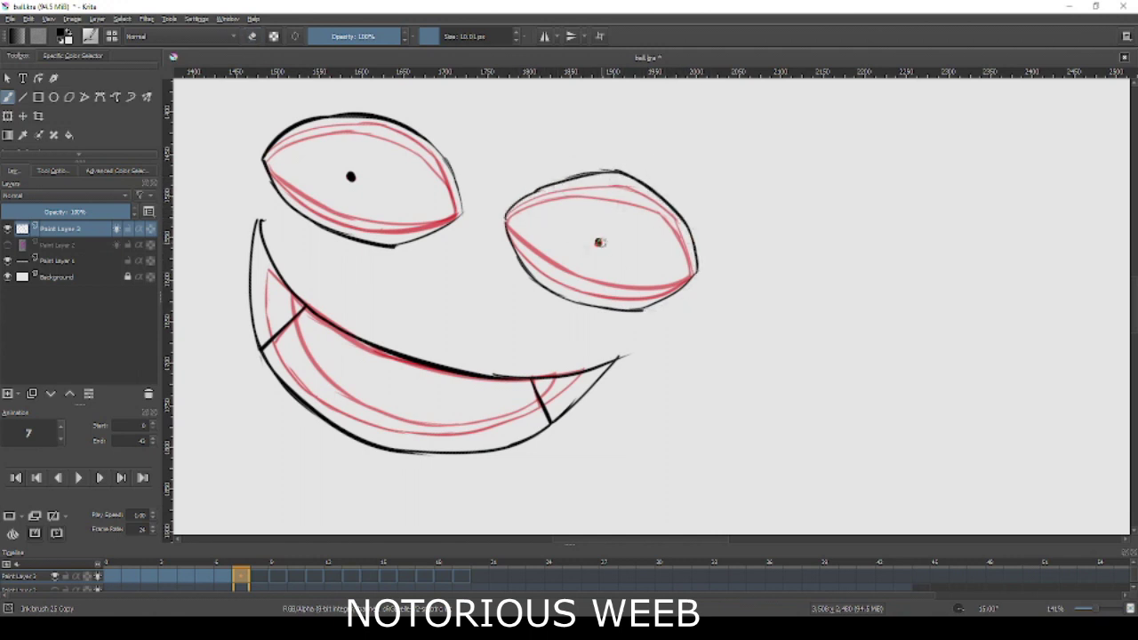
Move to frame 8 and ink the smile's main curve from left corner rightward.
key("period")
mouse_move(263, 193)
left_mouse_down()
mouse_move(275, 258)
mouse_move(467, 376)
left_mouse_up()
left_click_drag(523, 360, 652, 327)
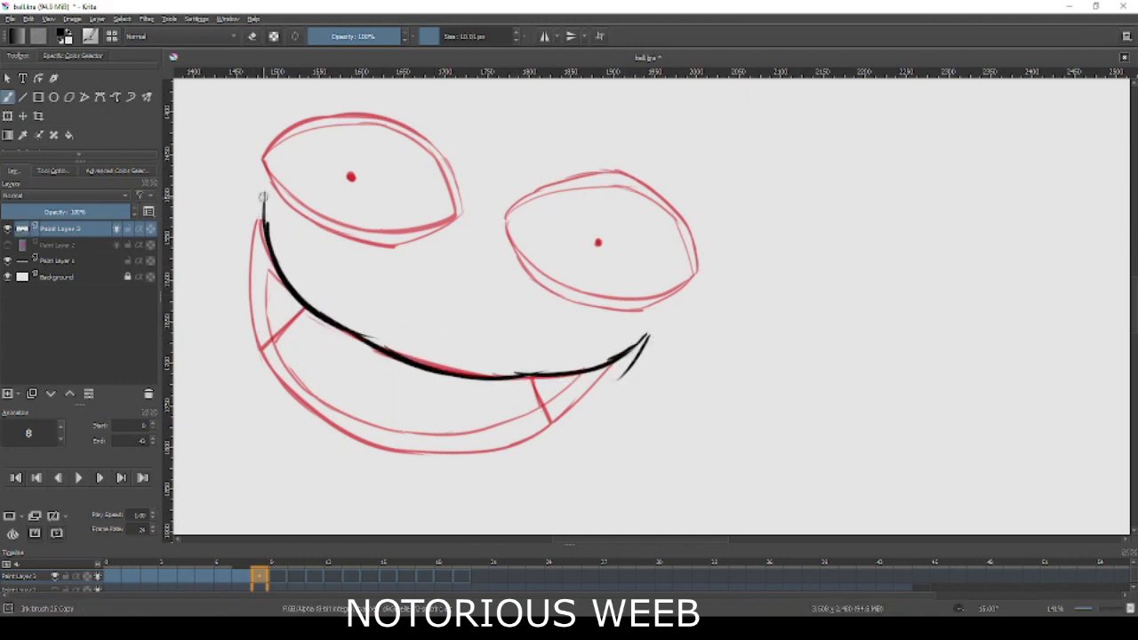
Ink frame 8's lower jaw line and the mouth's side from jaw to corner.
mouse_move(267, 399)
left_mouse_down()
mouse_move(418, 465)
mouse_move(568, 471)
left_mouse_up()
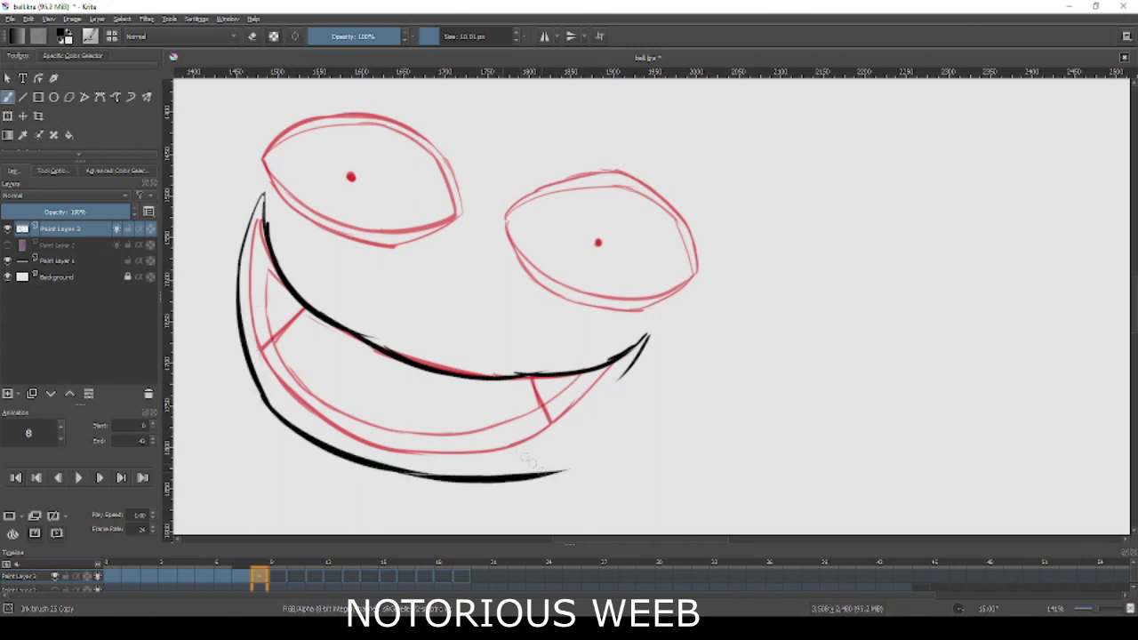
key("m")
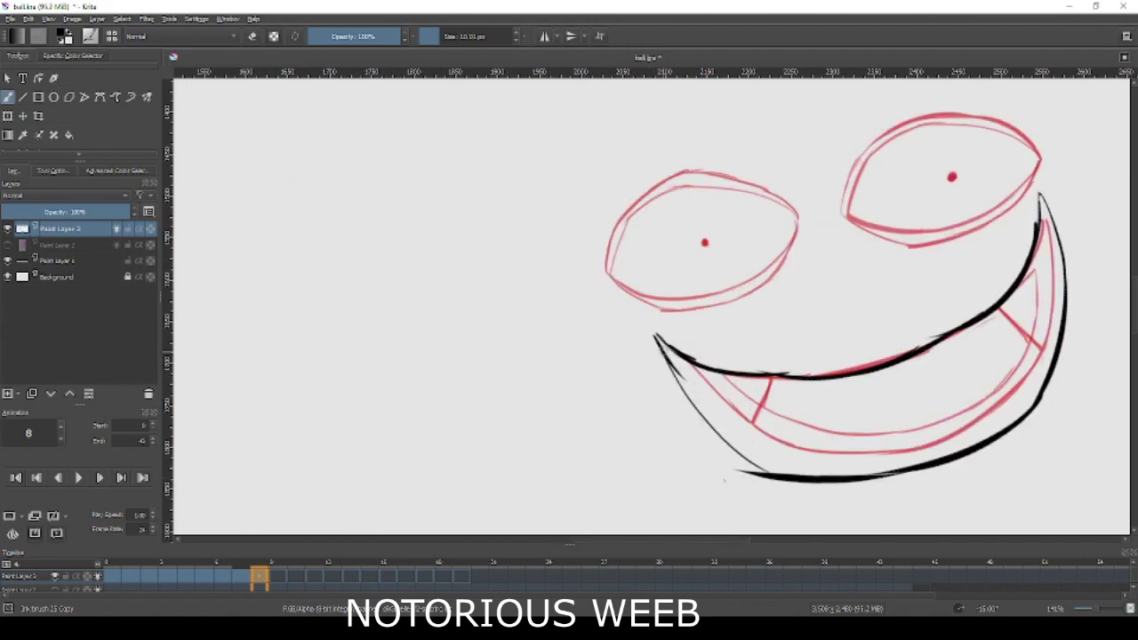
left_click_drag(790, 482, 649, 322)
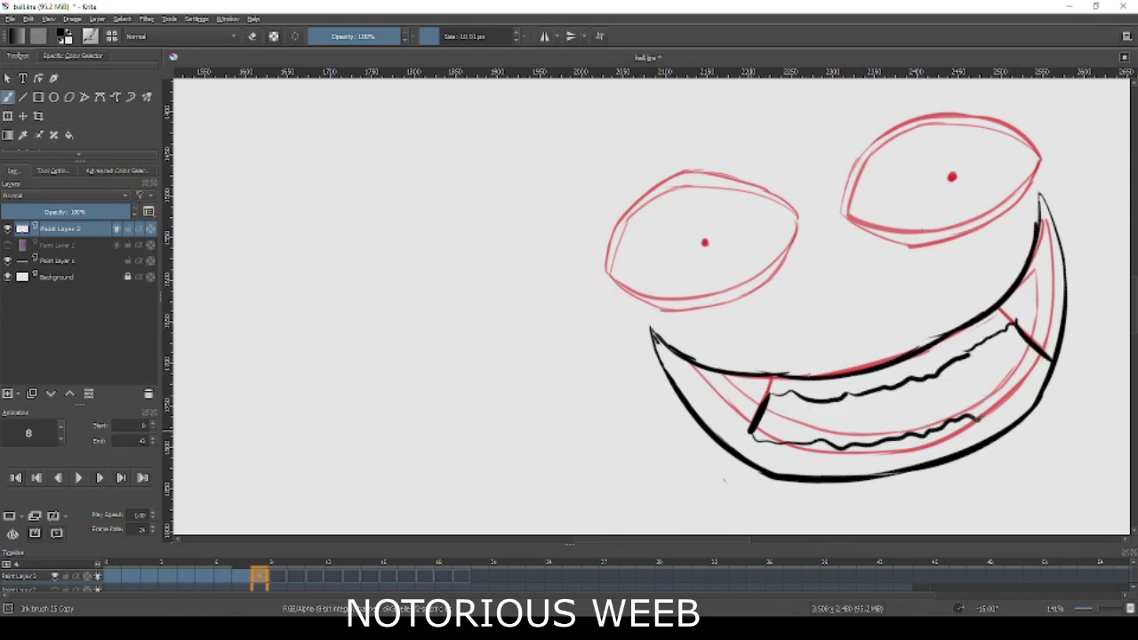
Zoom in and outline frame 8's left and right open eyes in black.
key("ctrl+equal")
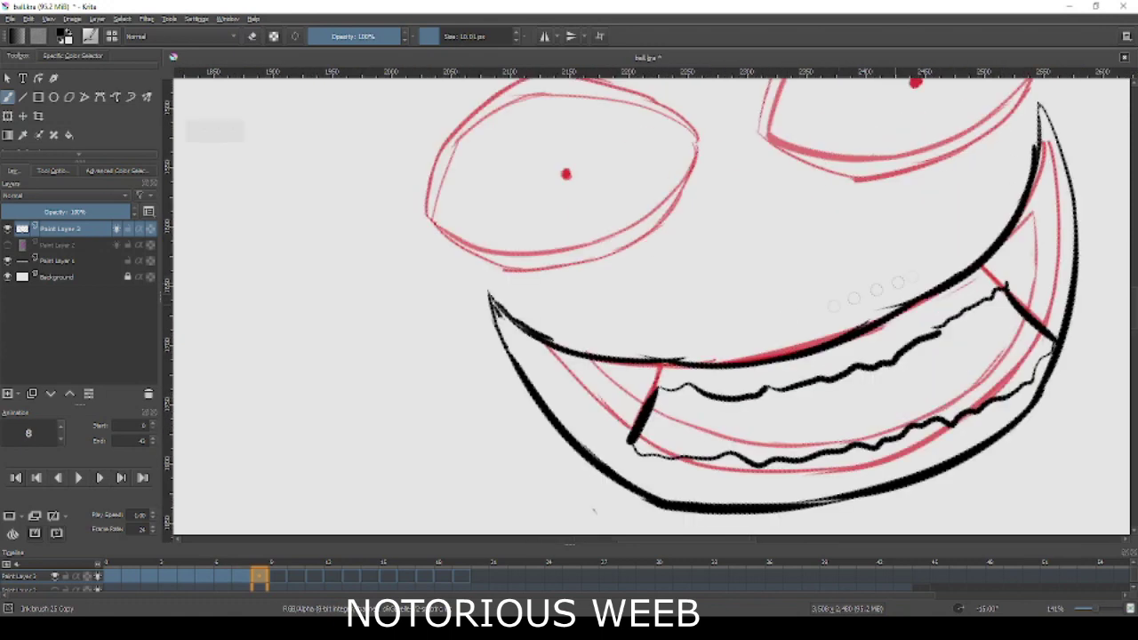
key("m")
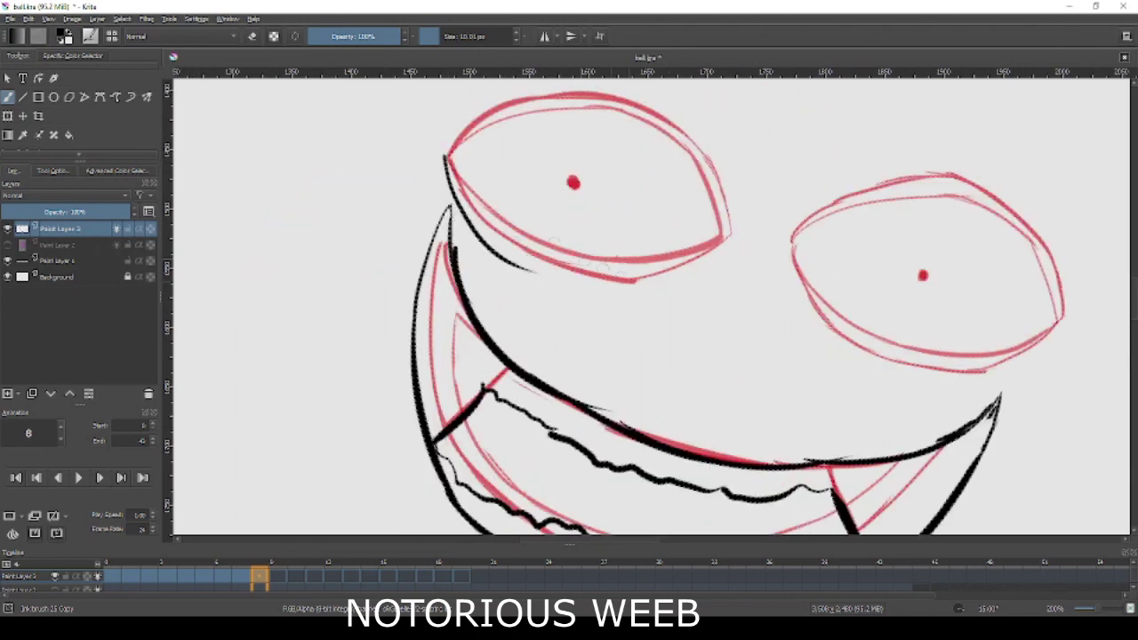
left_click_drag(447, 158, 724, 254)
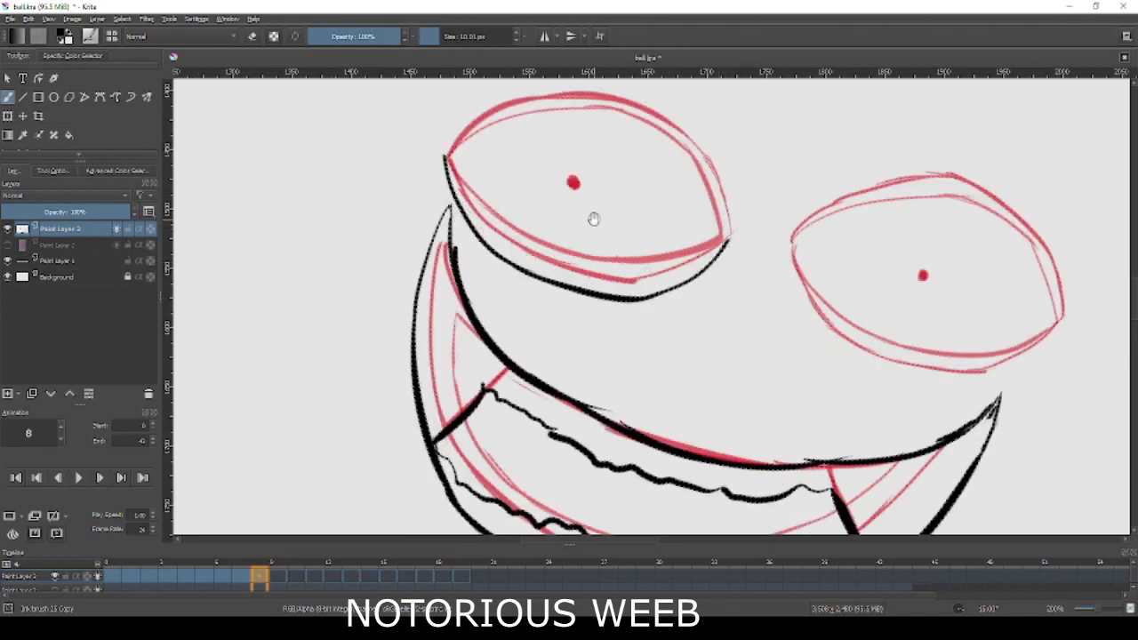
left_click_drag(594, 218, 568, 285)
mouse_move(416, 220)
left_mouse_down()
mouse_move(653, 158)
mouse_move(710, 265)
mouse_move(654, 268)
left_mouse_up()
key("e")
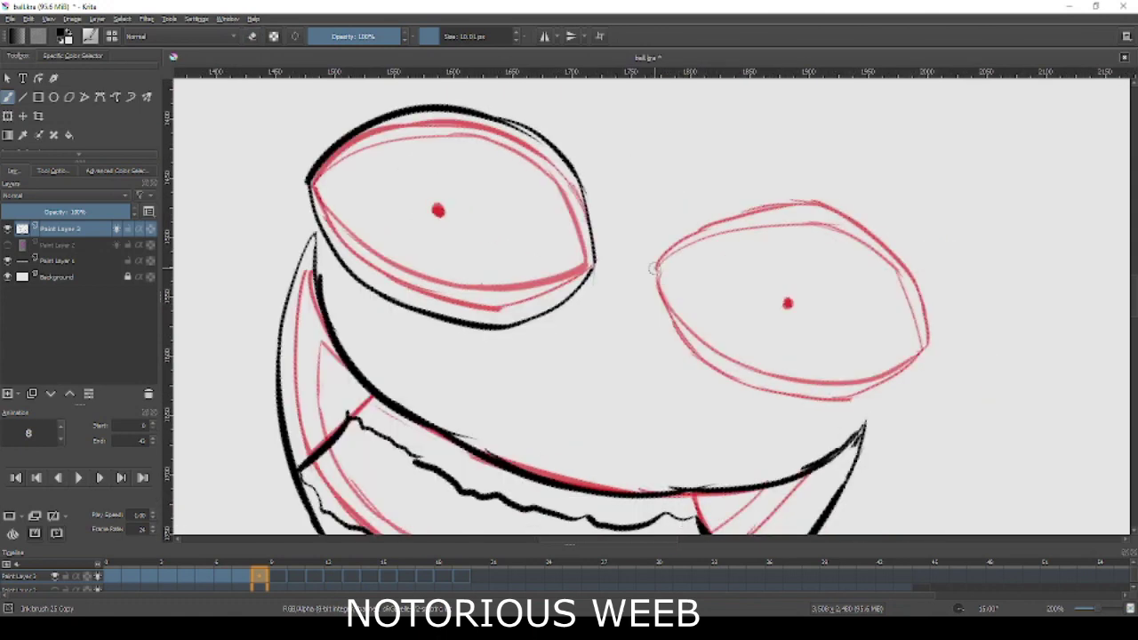
left_click_drag(779, 411, 918, 392)
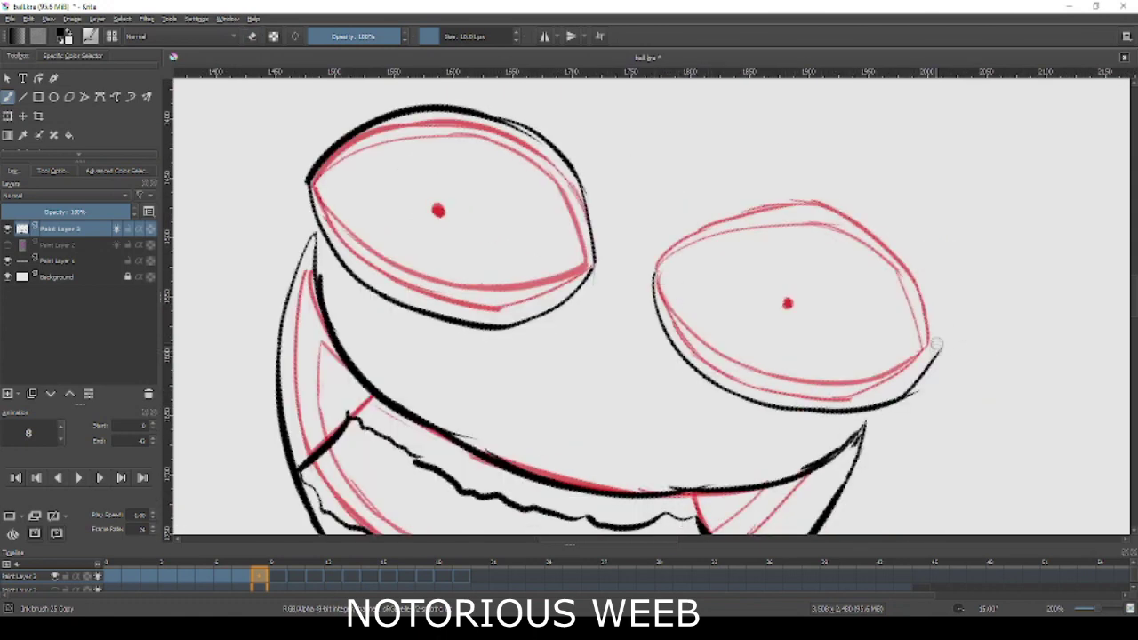
left_click_drag(656, 269, 900, 233)
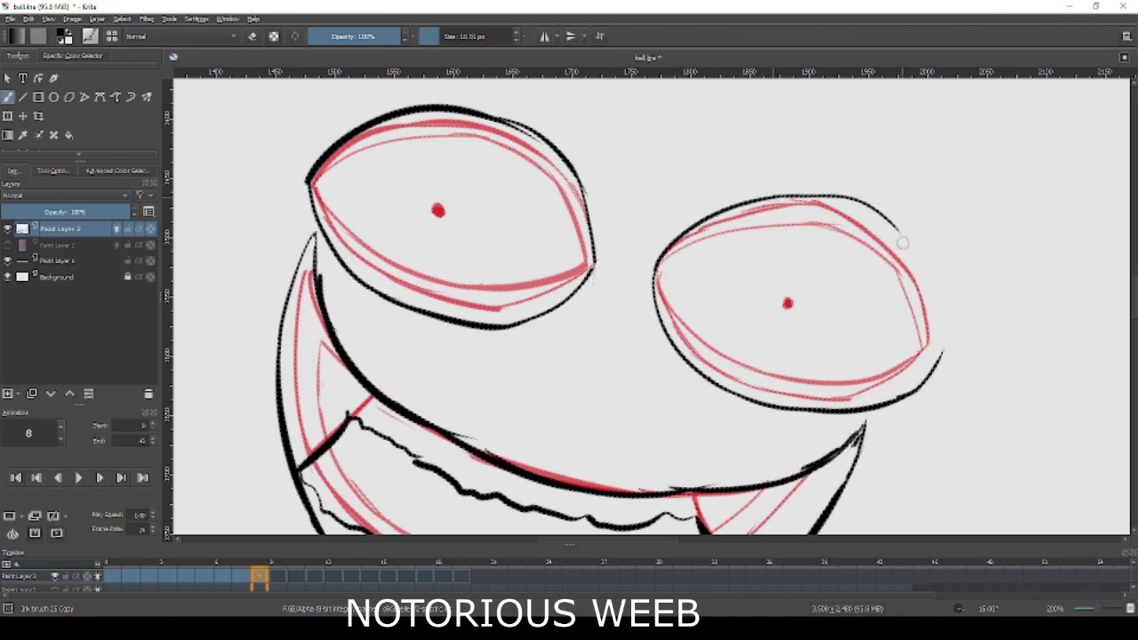
left_click_drag(797, 195, 925, 260)
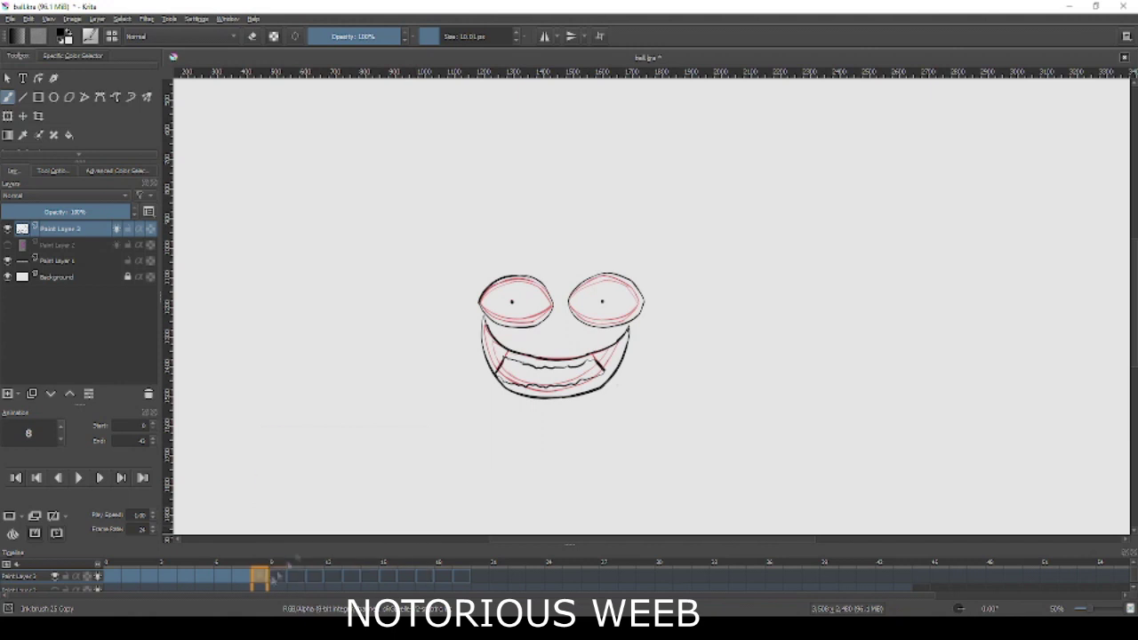
Play back the frames drawn so far on the timeline.
scroll(375, 480, "down", 1)
scroll(374, 480, "up", 1)
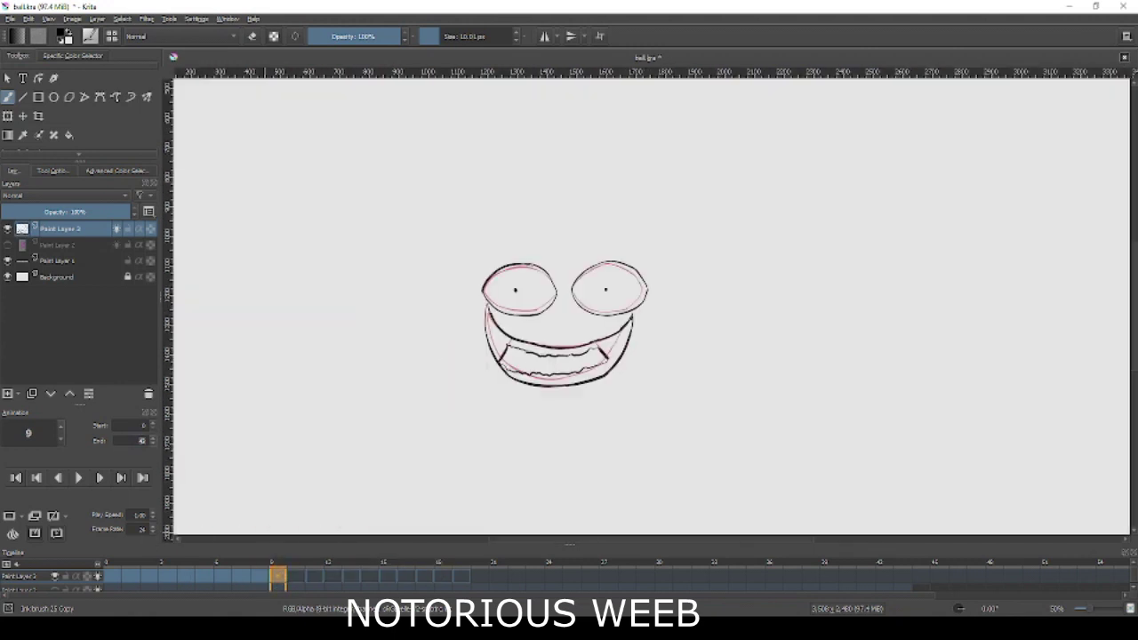
left_click(76, 480)
Copy the face frames further along the timeline to frame 21 and replay the animation.
right_click(276, 580)
key("Escape")
right_click(480, 578)
left_click(530, 460)
left_click(493, 580)
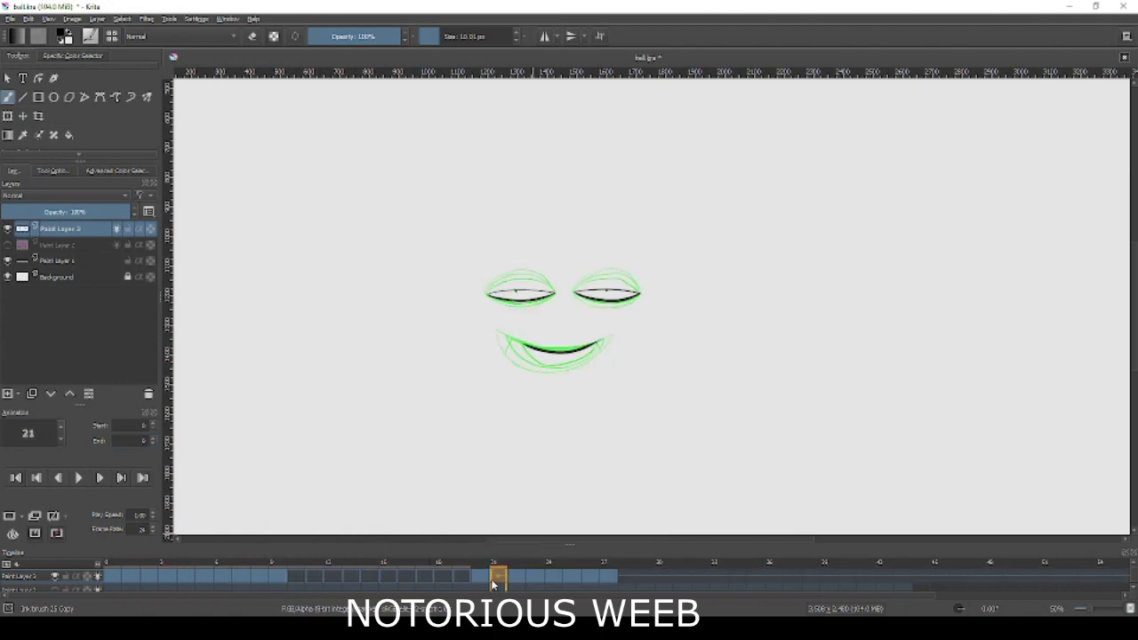
scroll(610, 330, "up", 4)
scroll(610, 330, "down", 2)
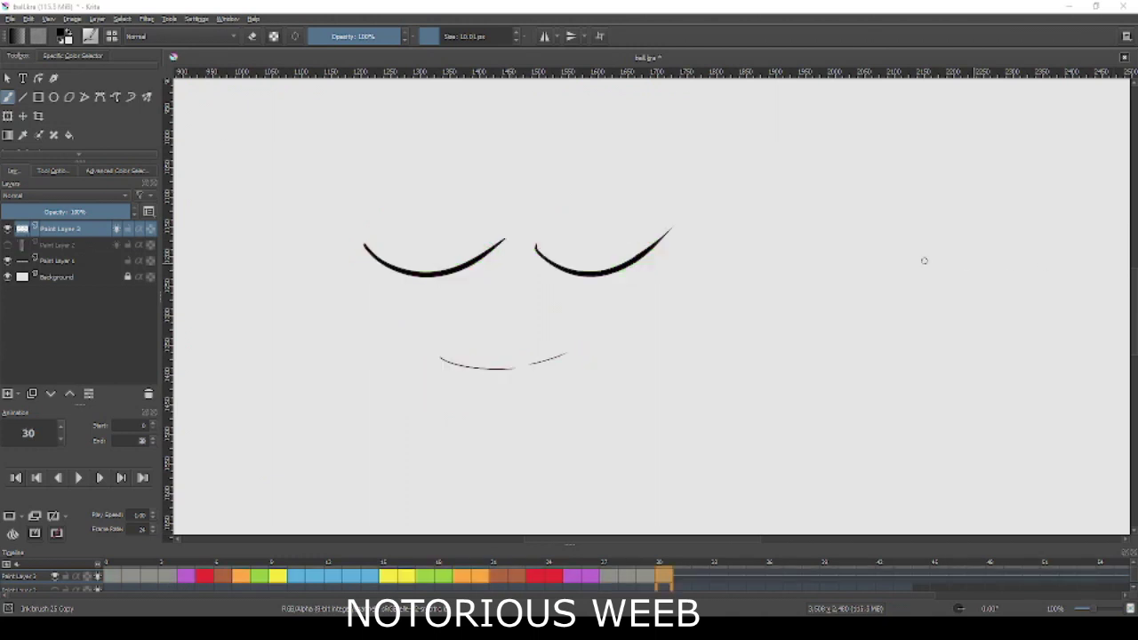
left_click(72, 481)
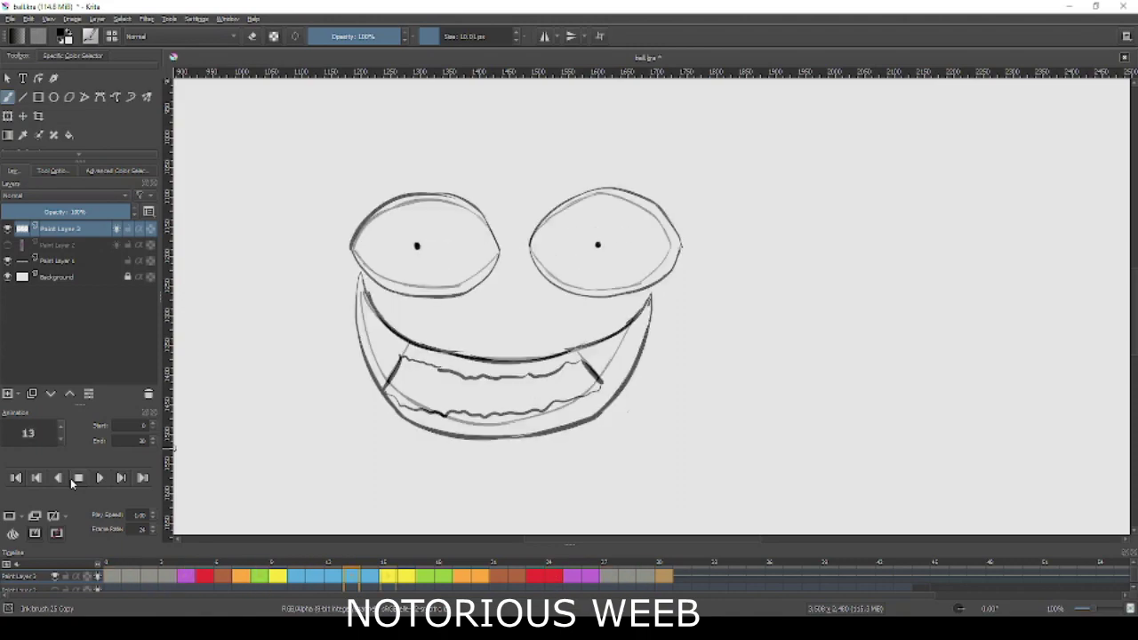
left_click(71, 478)
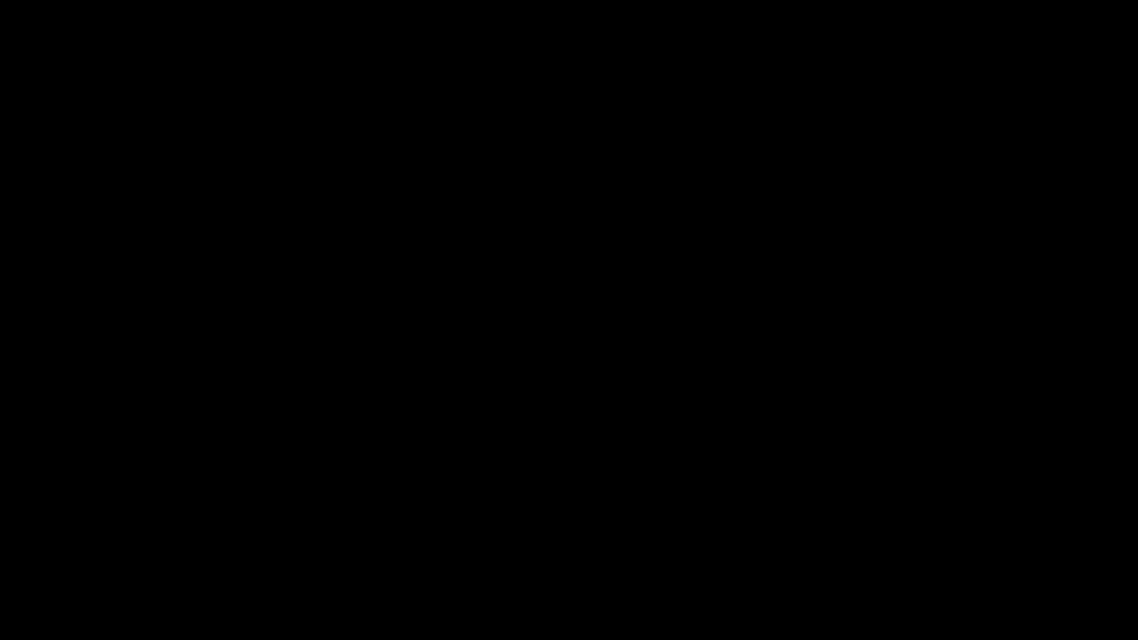